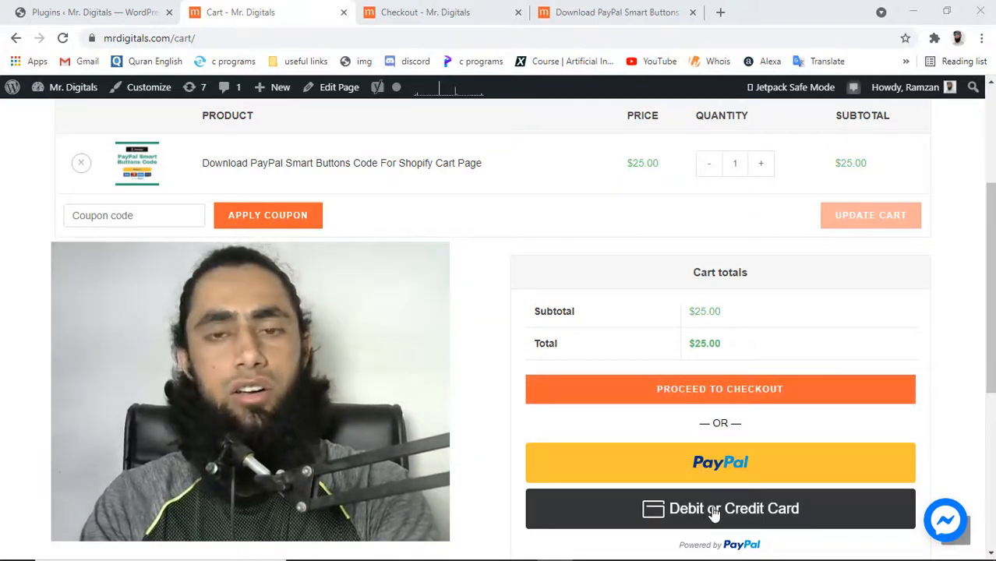
Review the PayPal and card payment buttons on the store's product, cart and checkout pages
{"action": "left_click", "coordinate": [560, 4]}
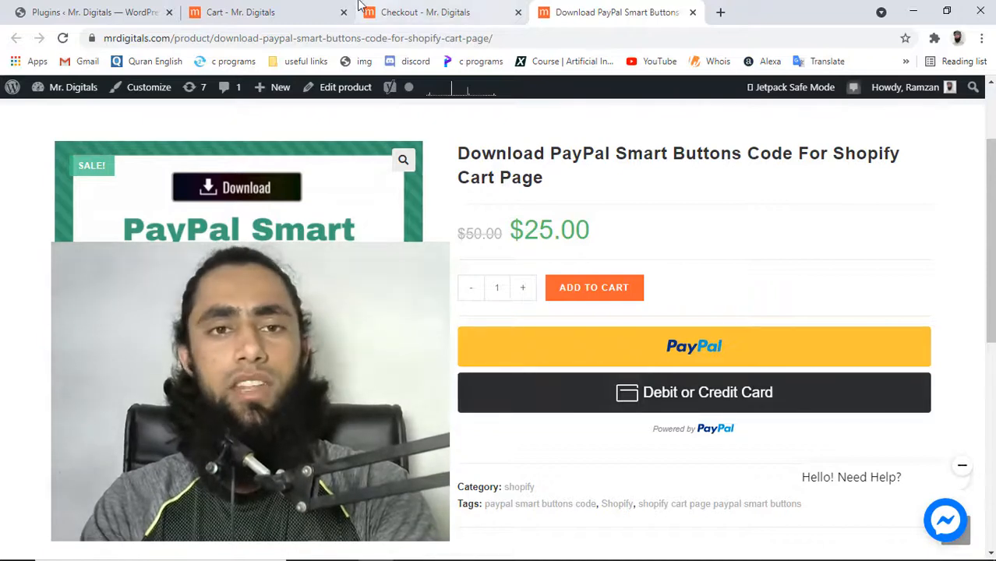
{"action": "left_click", "coordinate": [260, 10]}
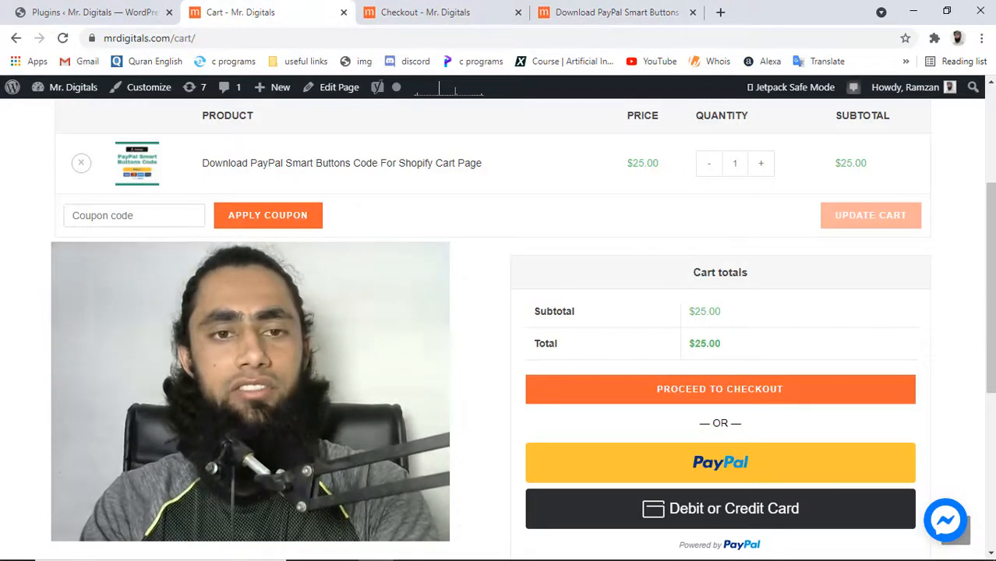
{"action": "left_click", "coordinate": [425, 10]}
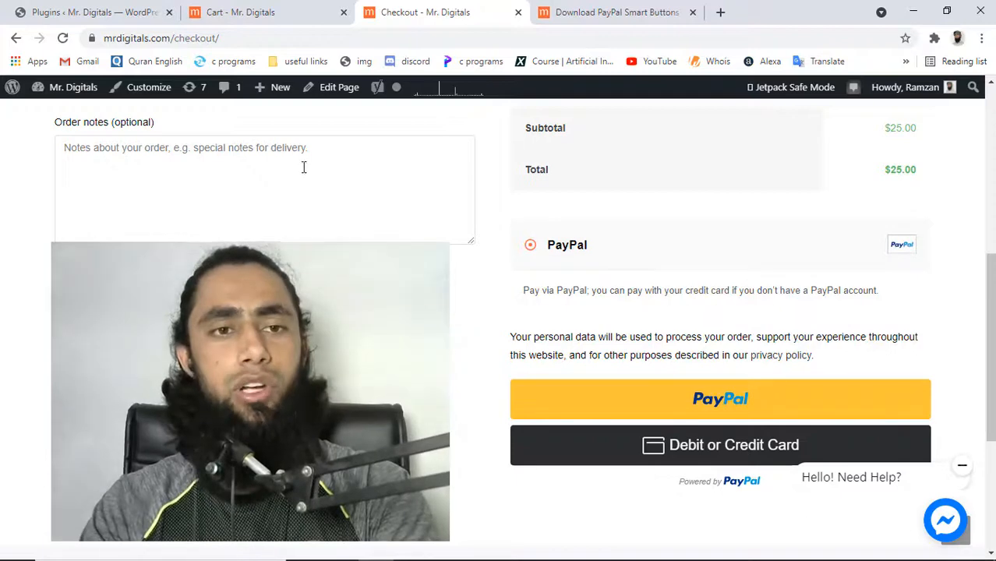
Go to the installed plugins in the WordPress admin and open the page for adding new plugins
{"action": "left_click", "coordinate": [107, 7]}
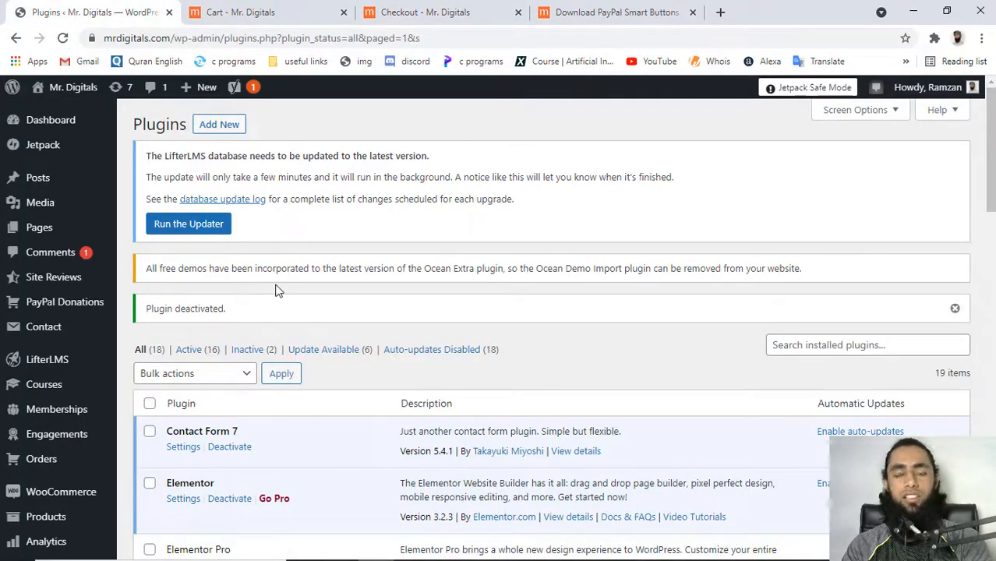
{"action": "mouse_move", "coordinate": [54, 401]}
{"action": "scroll", "coordinate": [54, 402], "scroll_direction": "down", "scroll_amount": 3}
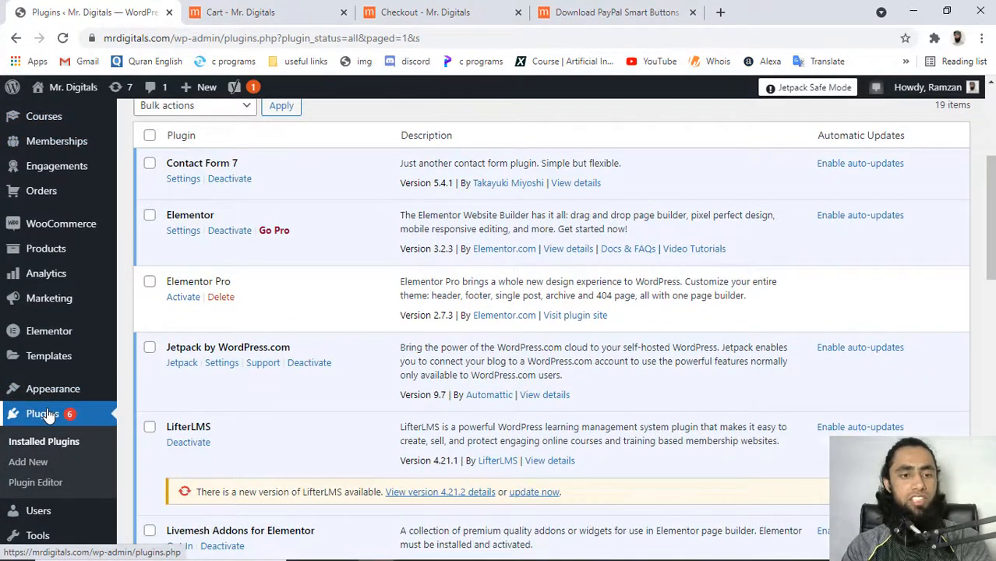
{"action": "left_click", "coordinate": [47, 414]}
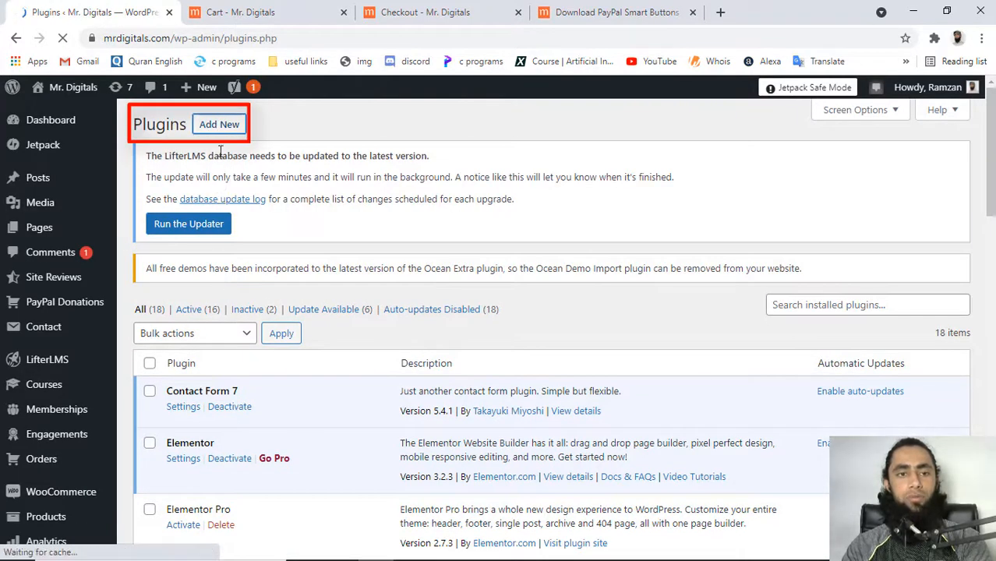
{"action": "left_click", "coordinate": [221, 134]}
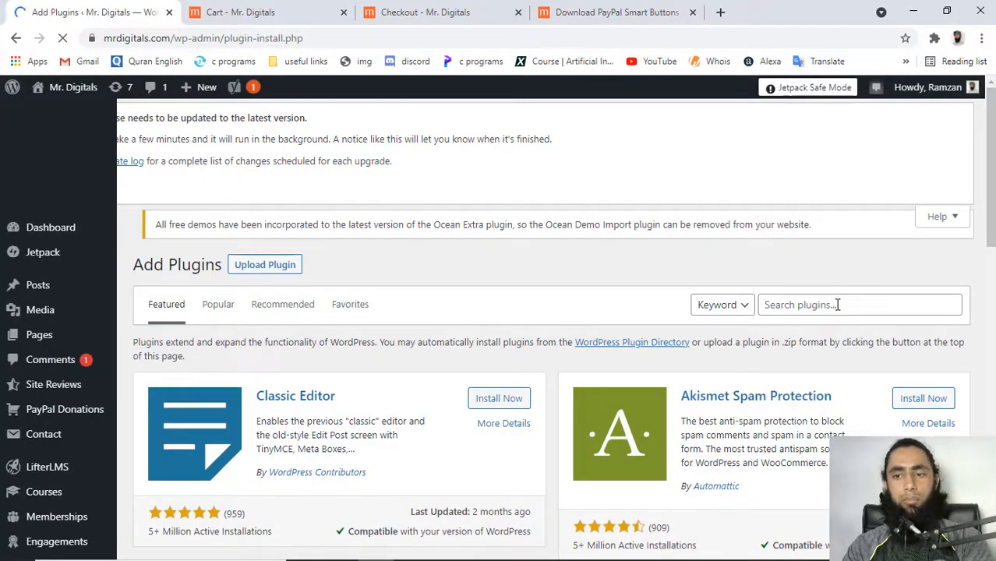
Search the plugin directory for "woocommerce" and look through the results for the WooCommerce plugin
{"action": "left_click", "coordinate": [838, 305]}
{"action": "type", "text": "woocommerce"}
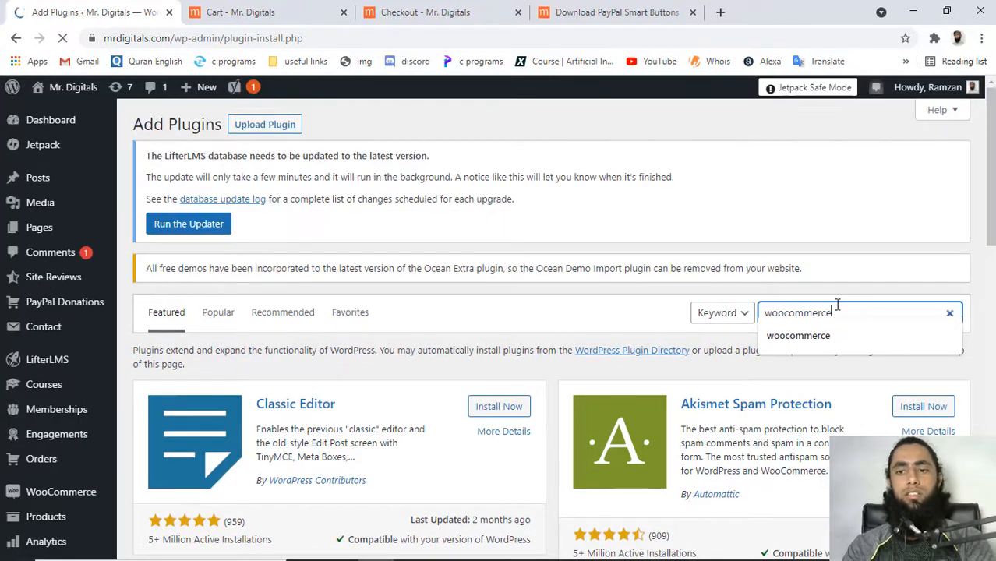
{"action": "key", "text": "Return"}
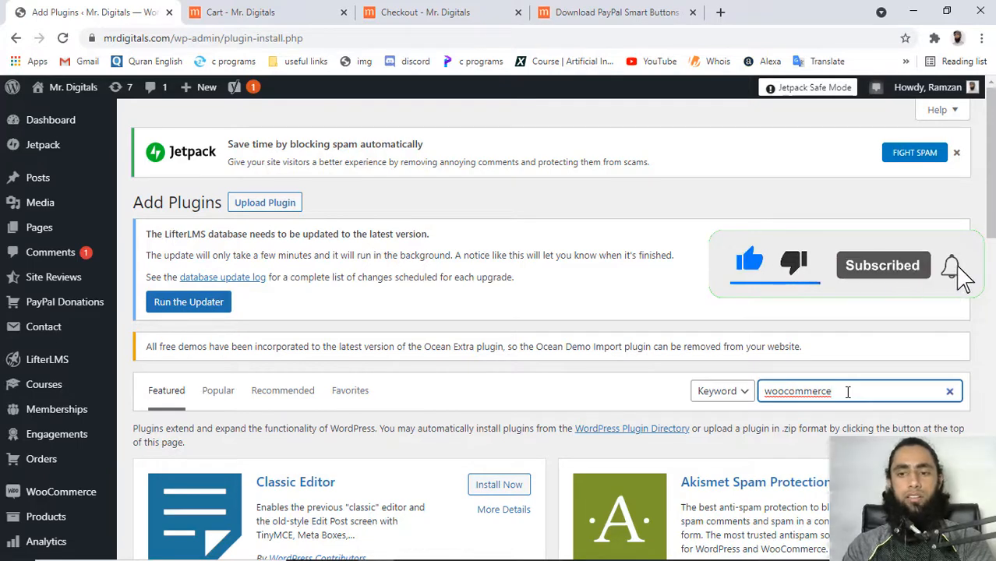
{"action": "key", "text": "Return"}
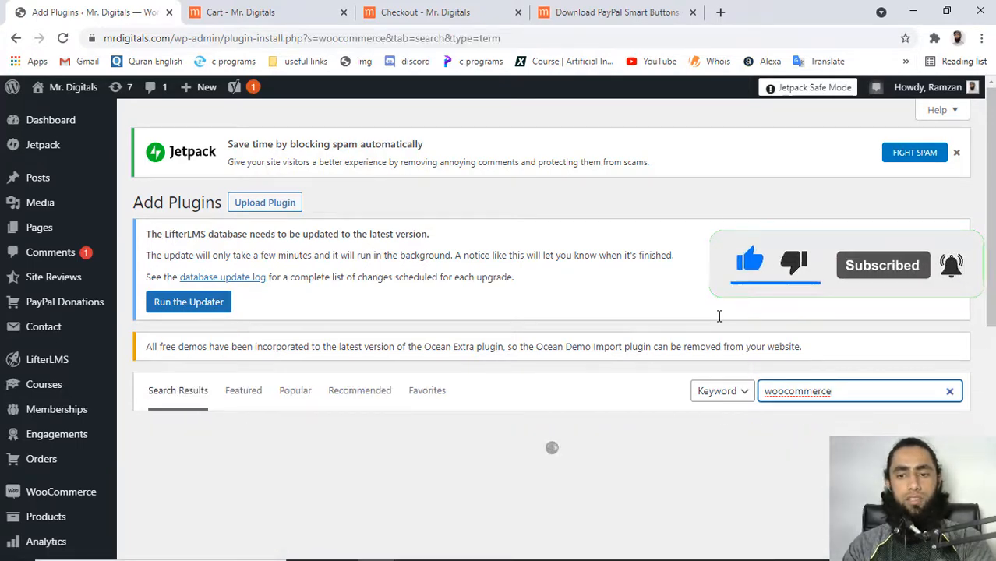
{"action": "scroll", "coordinate": [720, 316], "scroll_direction": "down", "scroll_amount": 2}
{"action": "scroll", "coordinate": [719, 316], "scroll_direction": "down", "scroll_amount": 2}
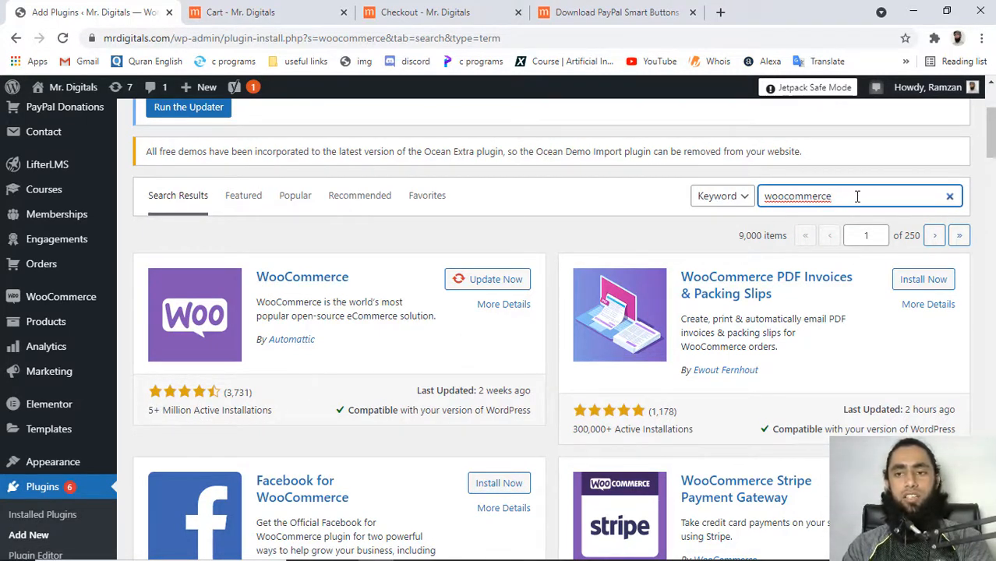
Replace the plugin search keyword with "paypal checkout"
{"action": "left_click_drag", "start_coordinate": [857, 197], "coordinate": [755, 200]}
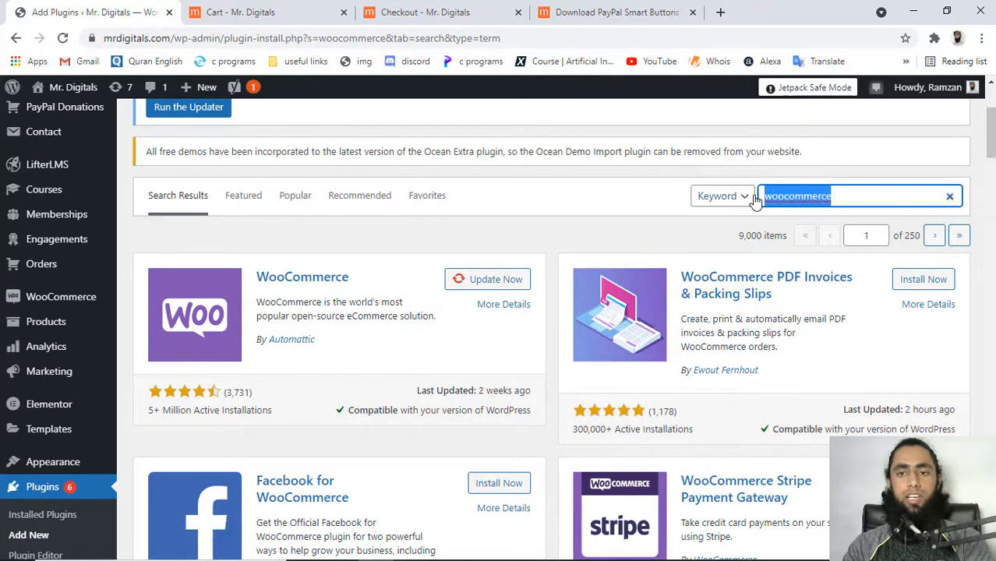
{"action": "type", "text": "paypal"}
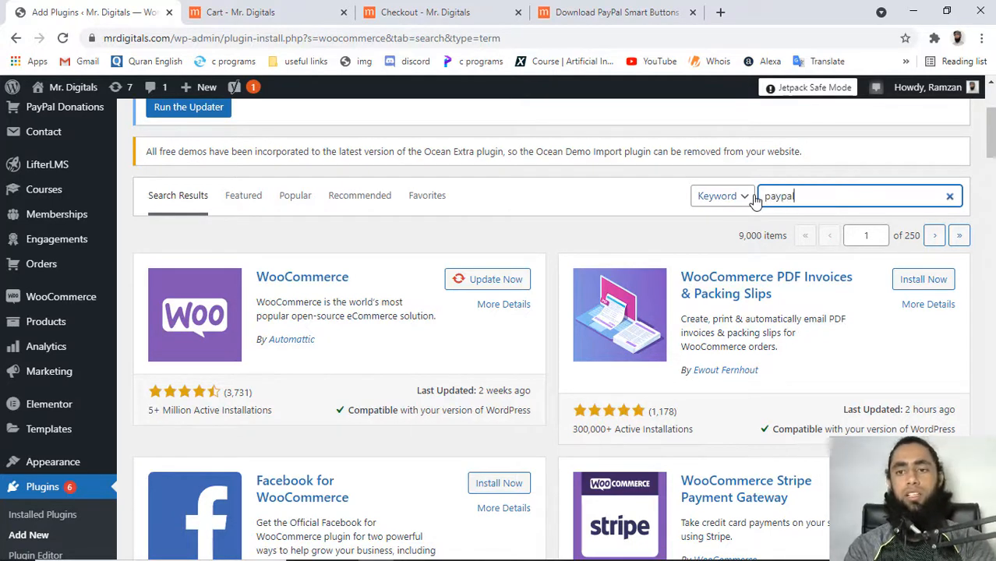
{"action": "type", "text": " checkout"}
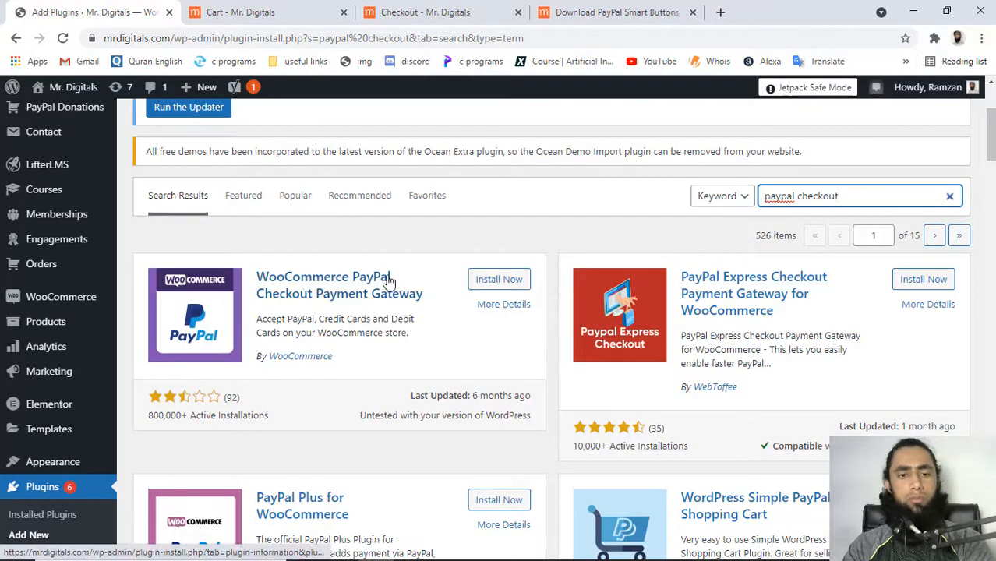
Install and activate the WooCommerce PayPal Checkout Payment Gateway plugin
{"action": "left_click", "coordinate": [499, 280]}
{"action": "left_click", "coordinate": [499, 281]}
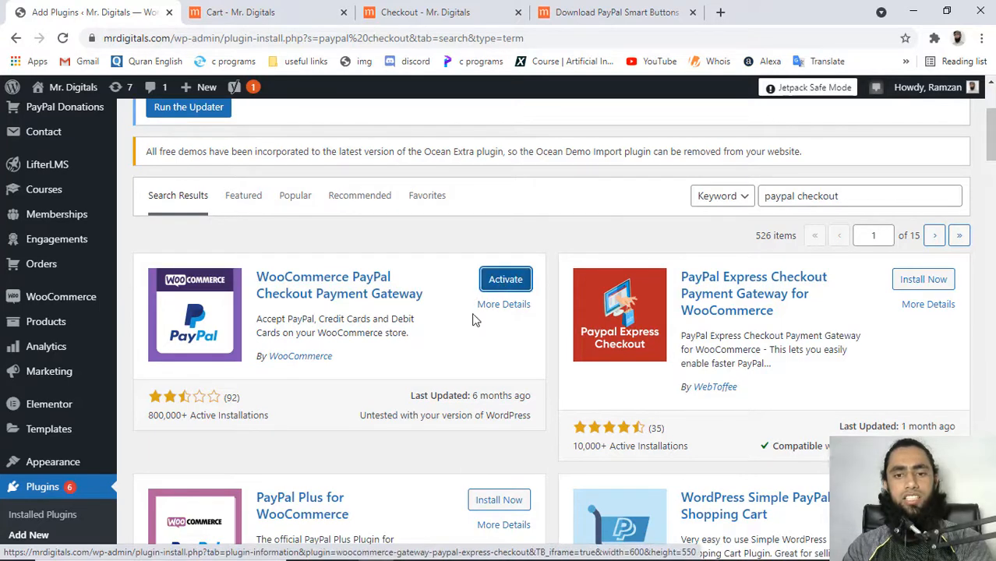
{"action": "left_click", "coordinate": [506, 280]}
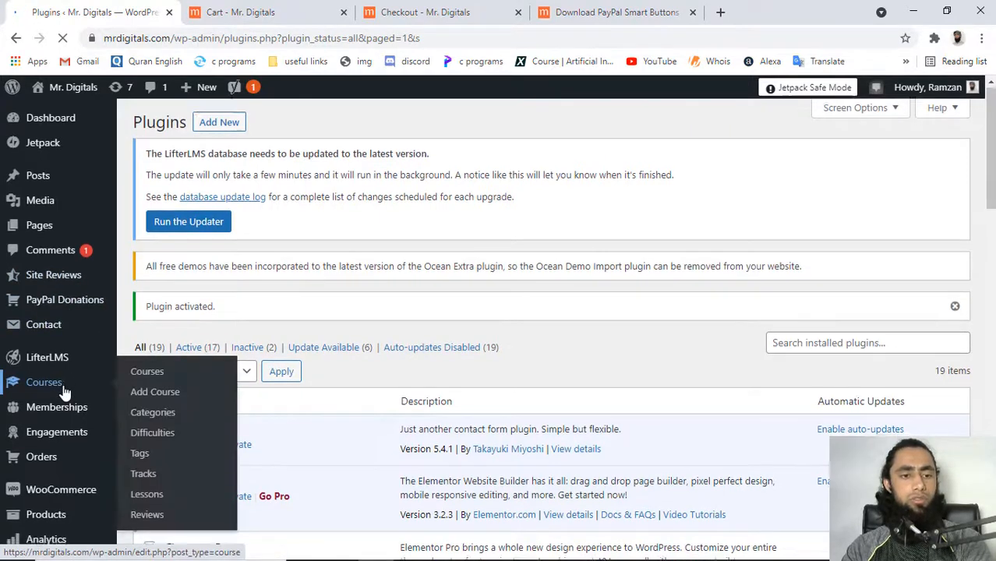
Open the WooCommerce settings from the WordPress admin
{"action": "scroll", "coordinate": [63, 386], "scroll_direction": "down", "scroll_amount": 3}
{"action": "mouse_move", "coordinate": [49, 255]}
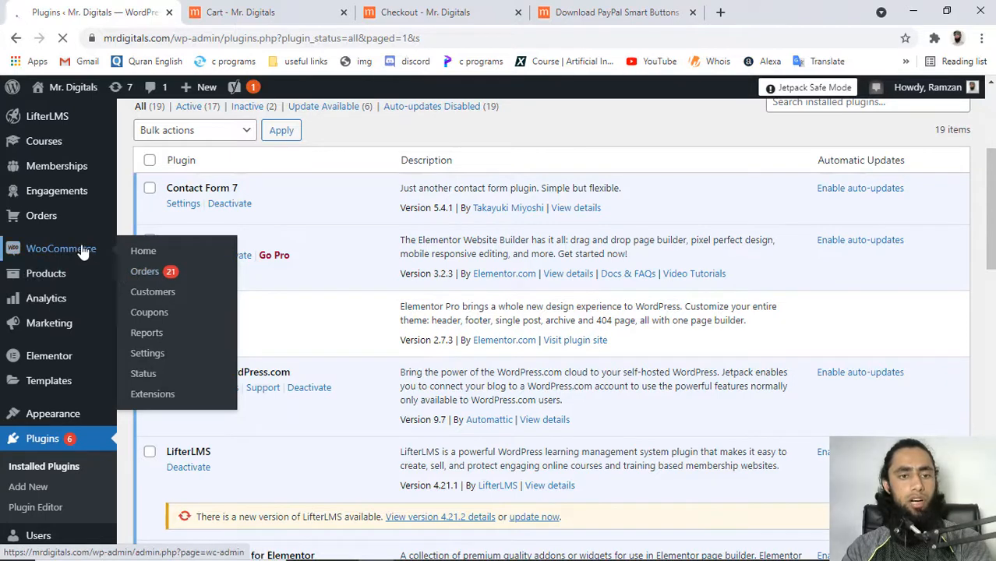
{"action": "left_click", "coordinate": [154, 357]}
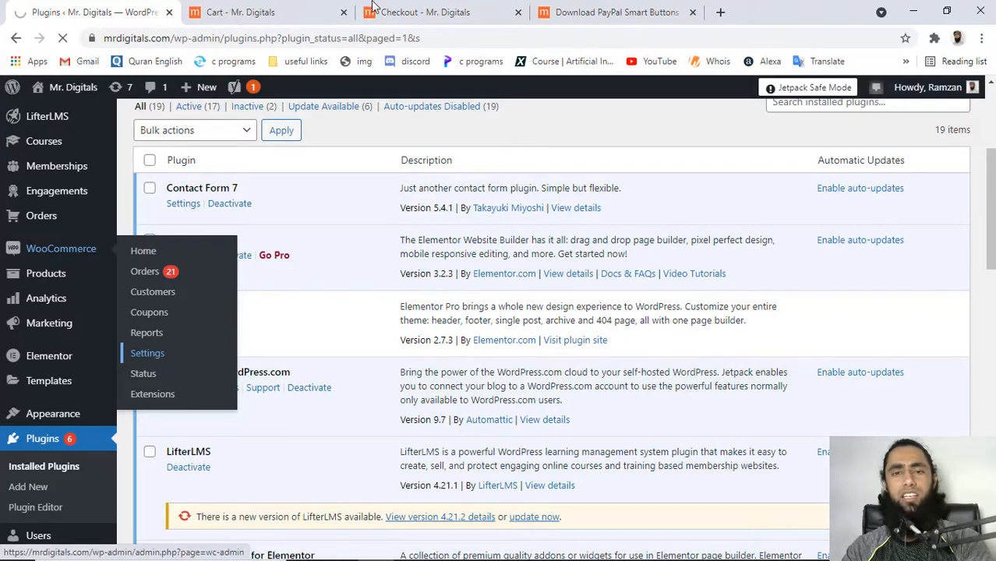
Reload the store's cart, checkout and product pages to check their payment buttons with the PayPal plugin active
{"action": "left_click", "coordinate": [429, 12]}
{"action": "left_click", "coordinate": [280, 13]}
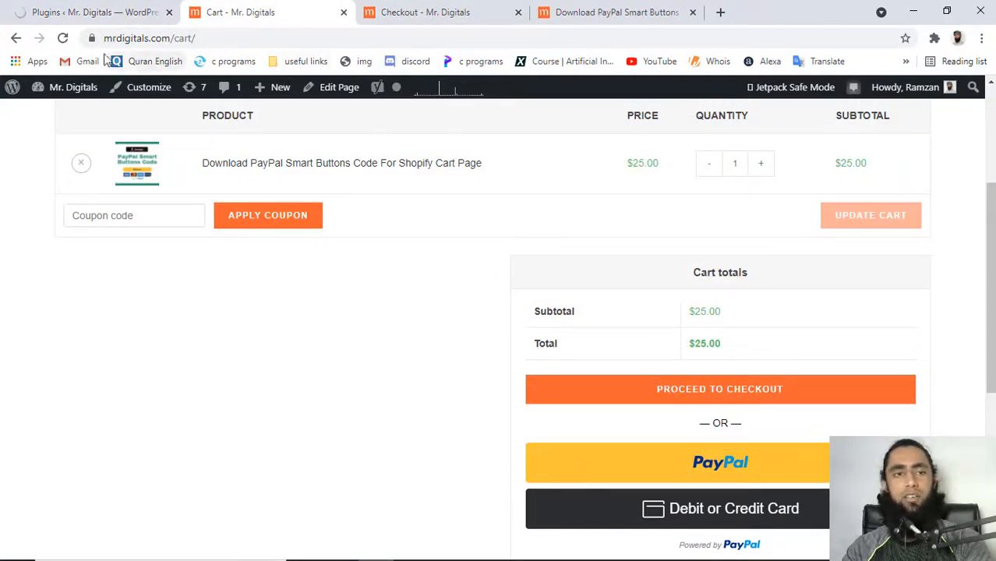
{"action": "left_click", "coordinate": [62, 38]}
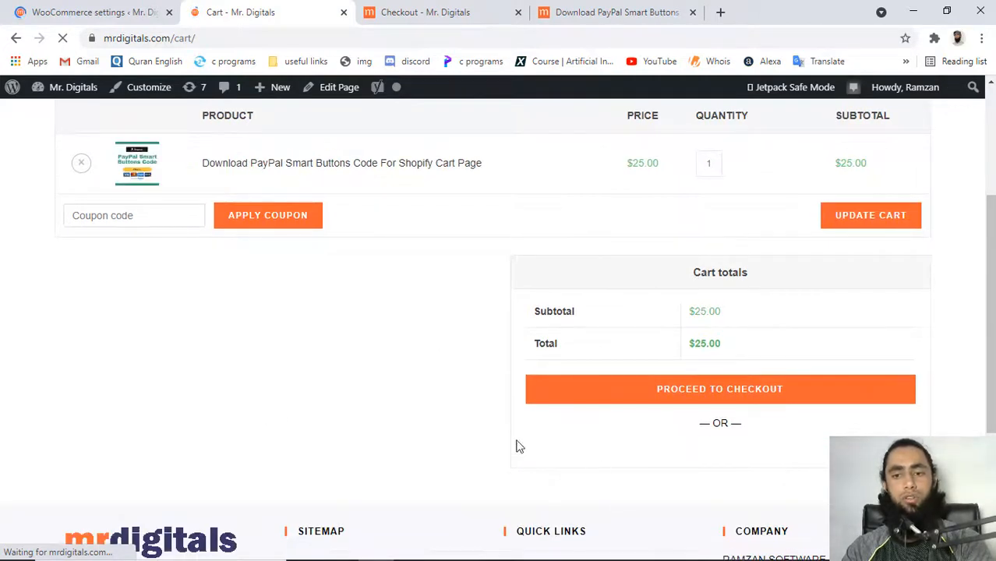
{"action": "left_click", "coordinate": [92, 12]}
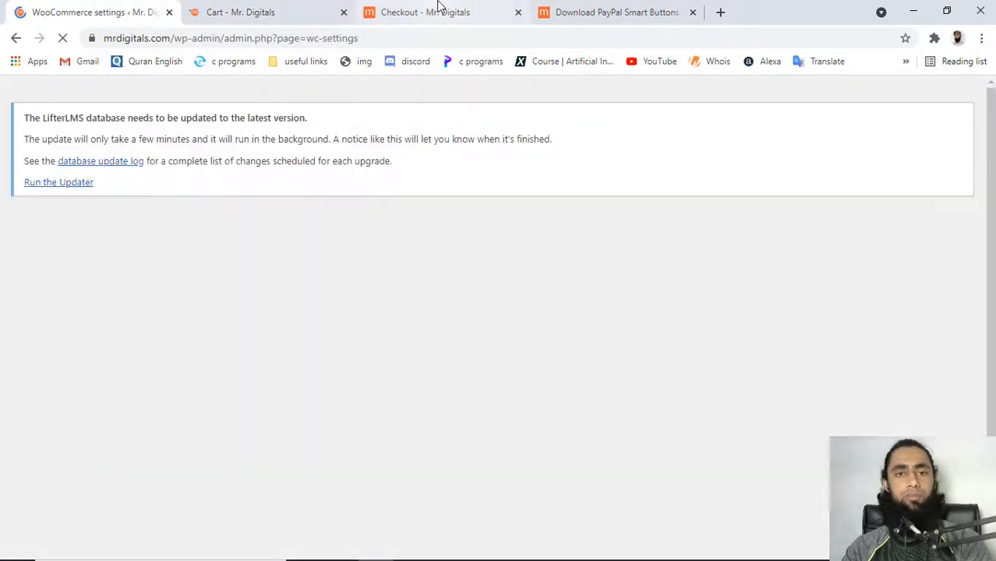
{"action": "left_click", "coordinate": [453, 8]}
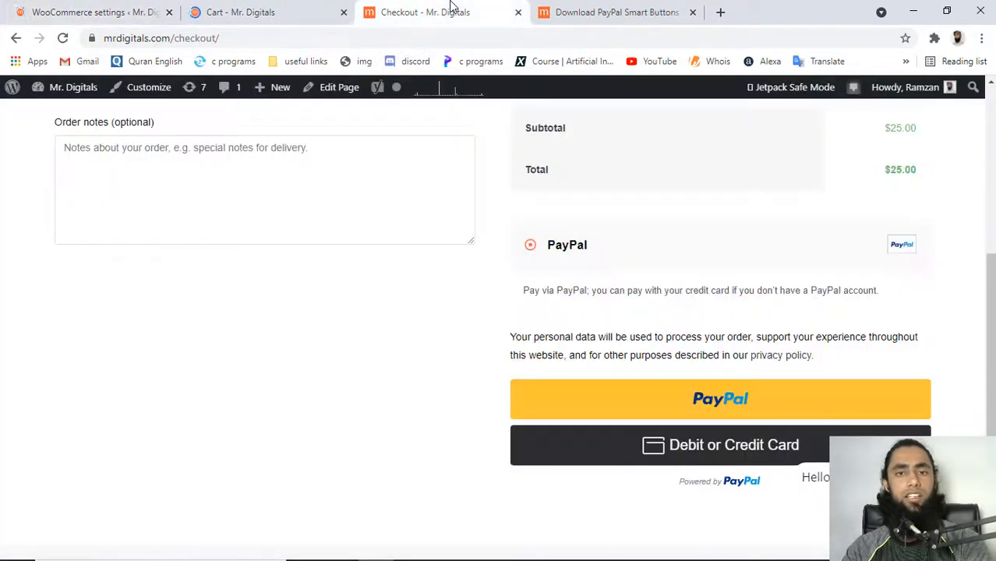
{"action": "left_click", "coordinate": [64, 39]}
{"action": "left_click", "coordinate": [555, 8]}
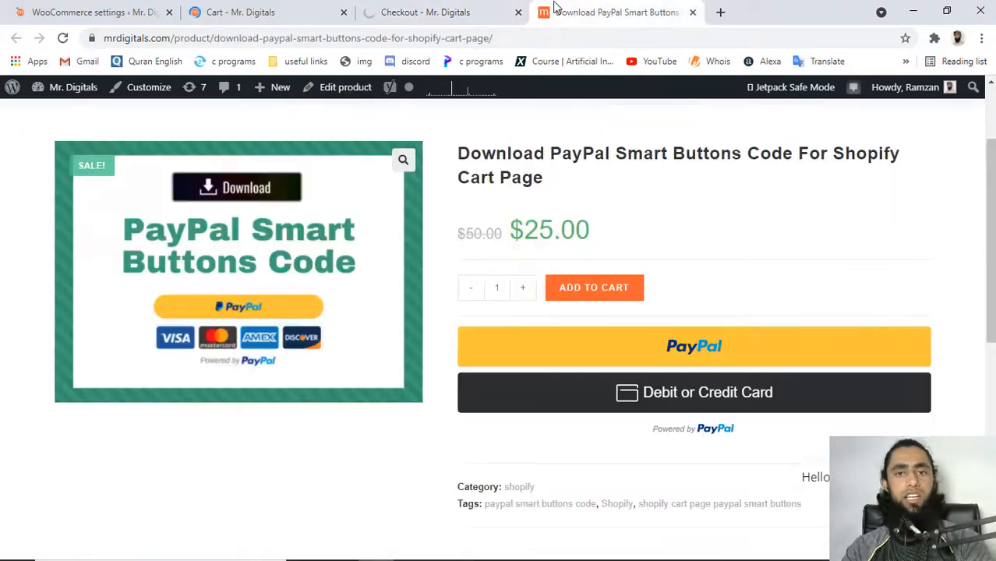
{"action": "left_click", "coordinate": [63, 38]}
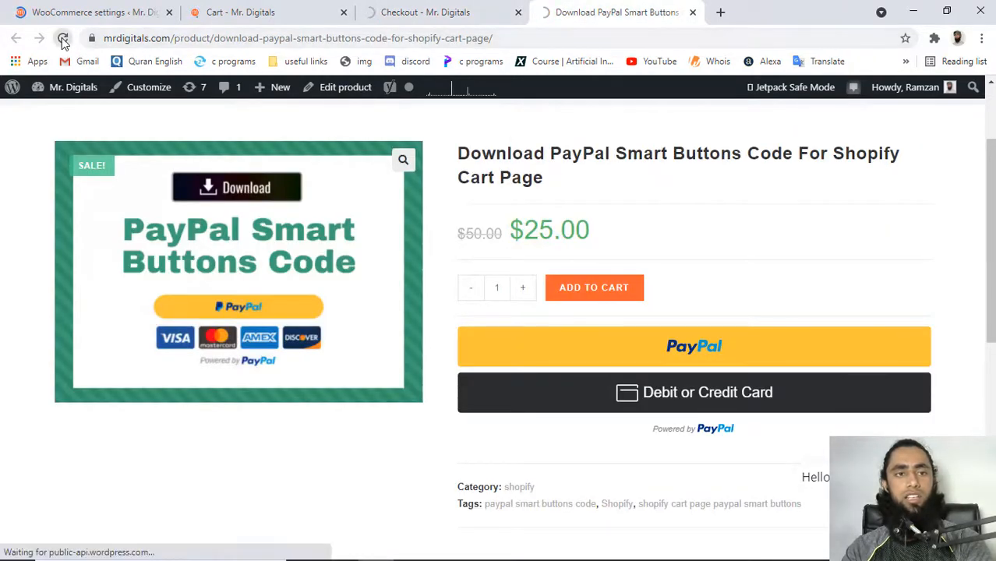
{"action": "left_click", "coordinate": [63, 38]}
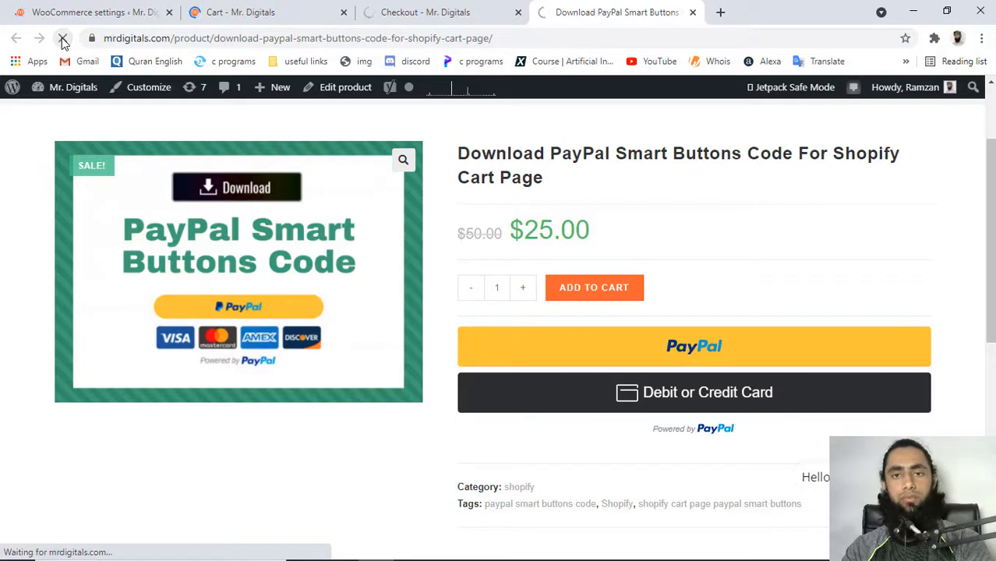
Return to the WooCommerce settings, review the payment methods and open the management page for PayPal Checkout
{"action": "left_click", "coordinate": [105, 8]}
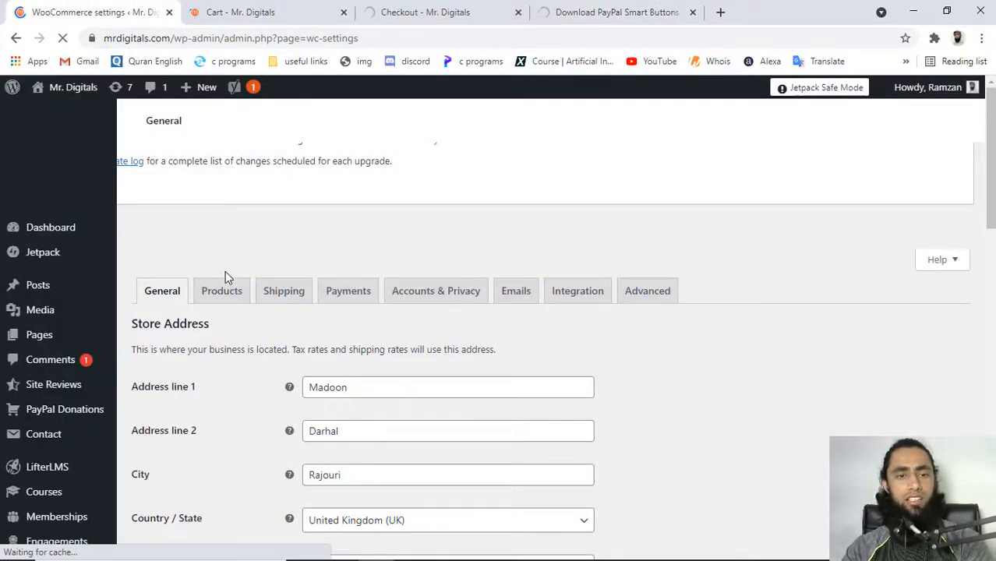
{"action": "left_click", "coordinate": [348, 299]}
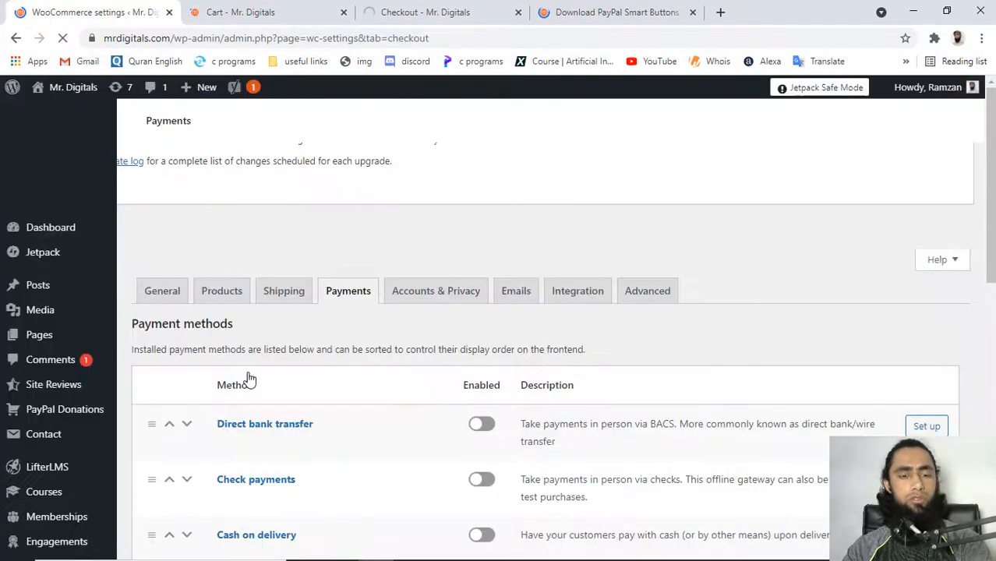
{"action": "scroll", "coordinate": [431, 375], "scroll_direction": "down", "scroll_amount": 3}
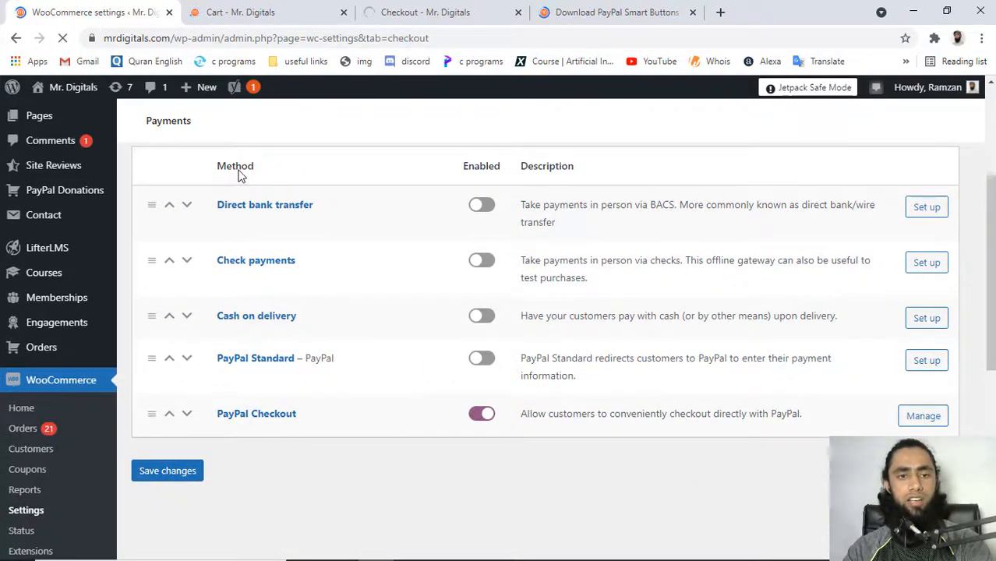
{"action": "scroll", "coordinate": [319, 270], "scroll_direction": "up", "scroll_amount": 1}
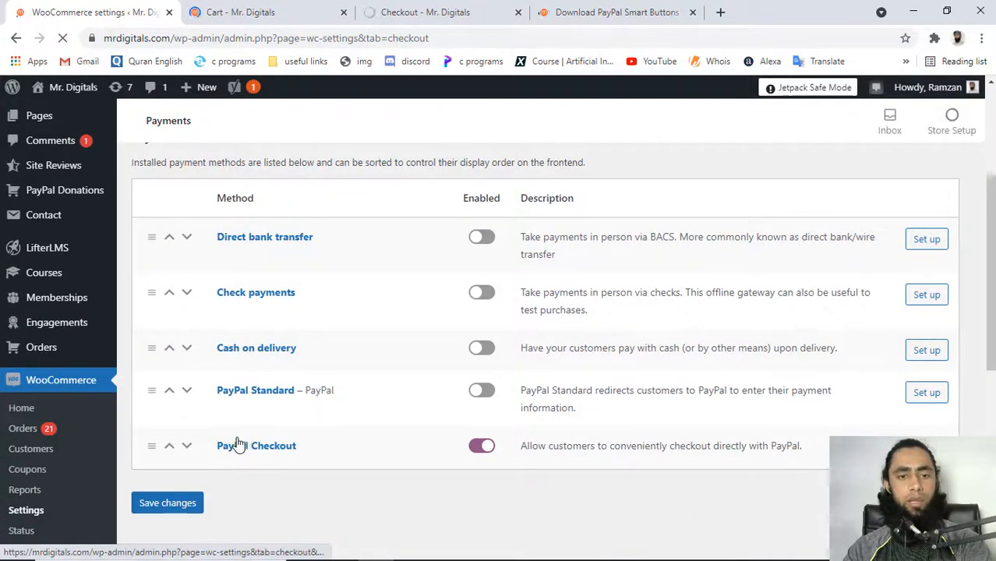
{"action": "scroll", "coordinate": [257, 453], "scroll_direction": "up", "scroll_amount": 2}
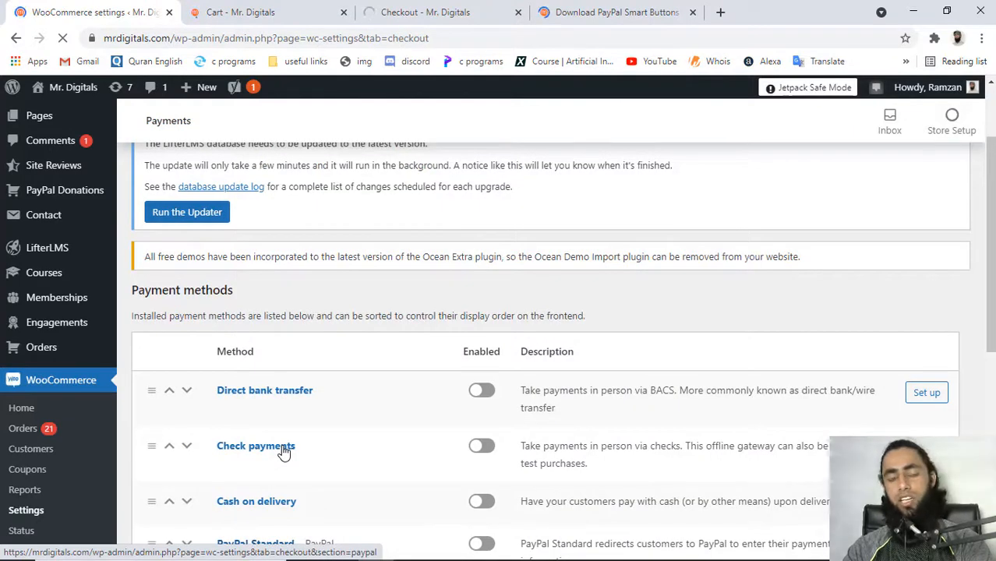
{"action": "scroll", "coordinate": [282, 452], "scroll_direction": "down", "scroll_amount": 3}
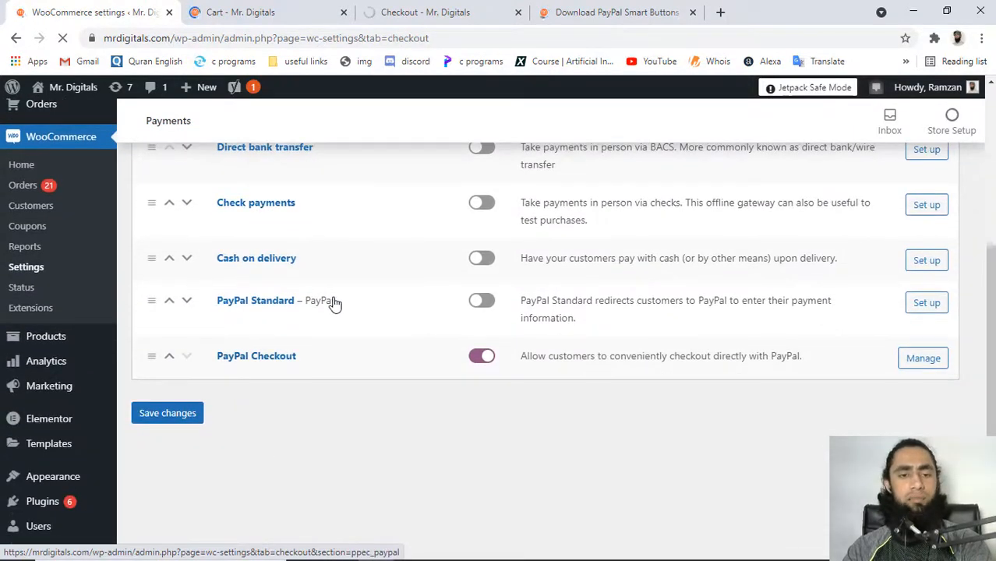
{"action": "scroll", "coordinate": [345, 311], "scroll_direction": "down", "scroll_amount": 1}
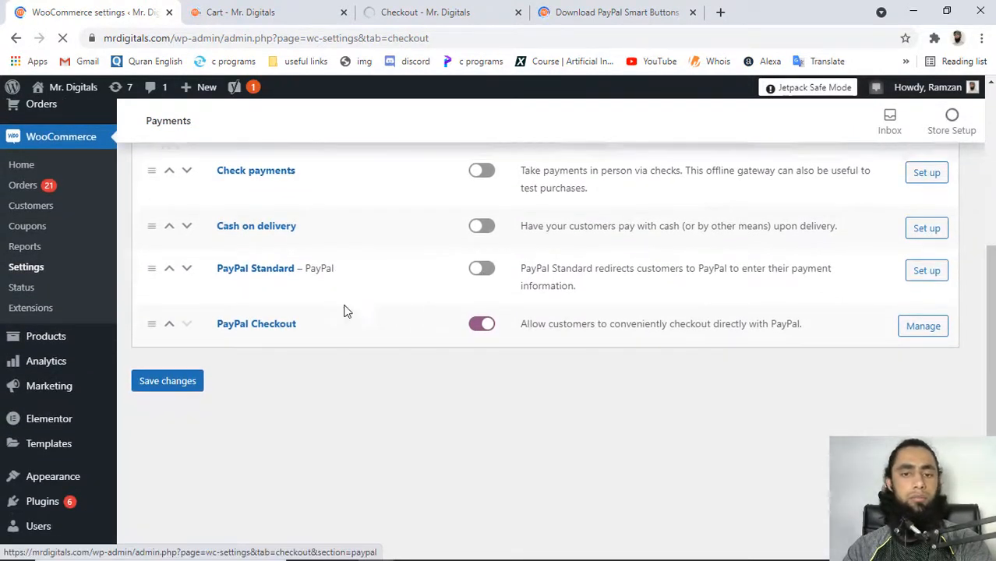
{"action": "scroll", "coordinate": [302, 349], "scroll_direction": "up", "scroll_amount": 2}
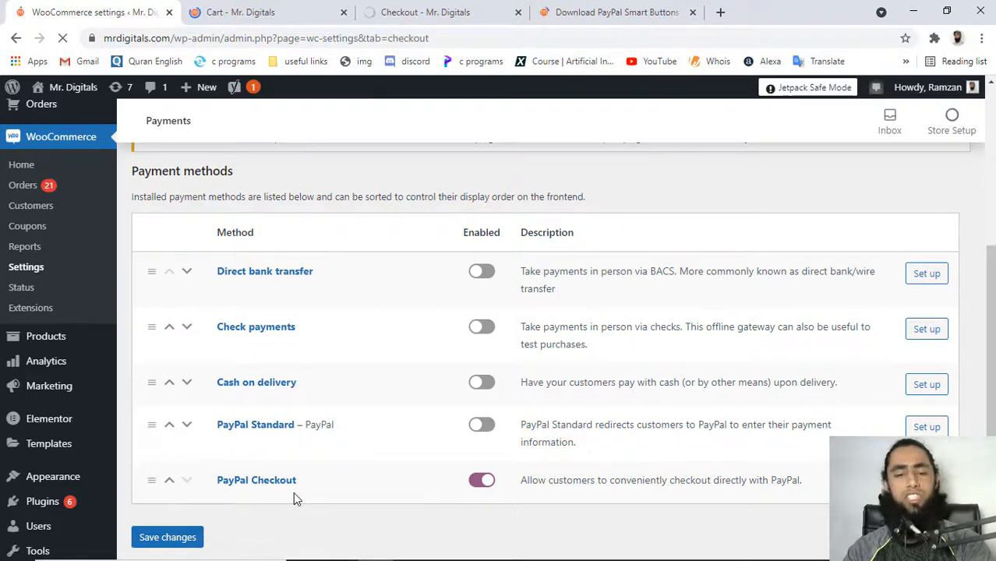
{"action": "scroll", "coordinate": [293, 499], "scroll_direction": "down", "scroll_amount": 2}
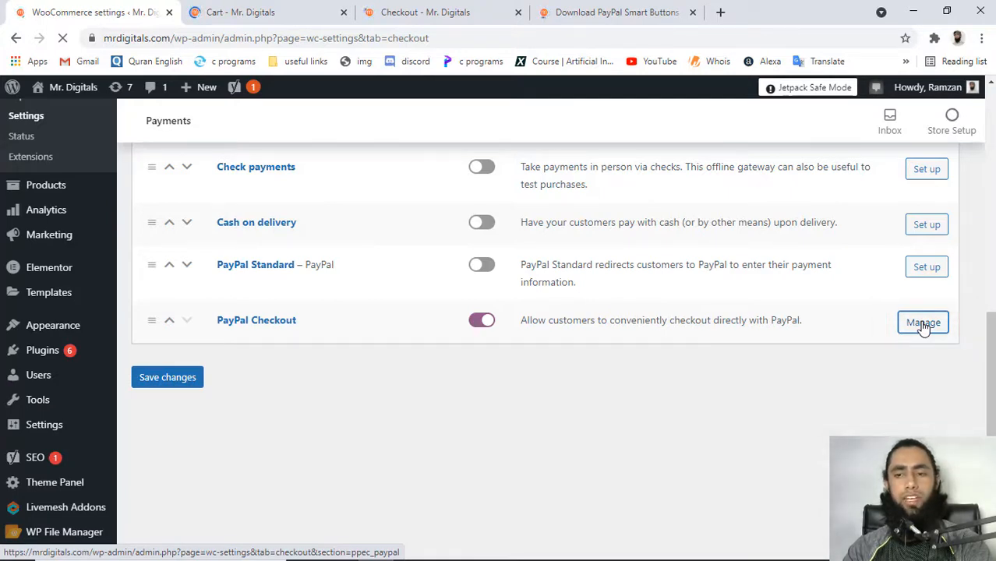
{"action": "left_click", "coordinate": [924, 325]}
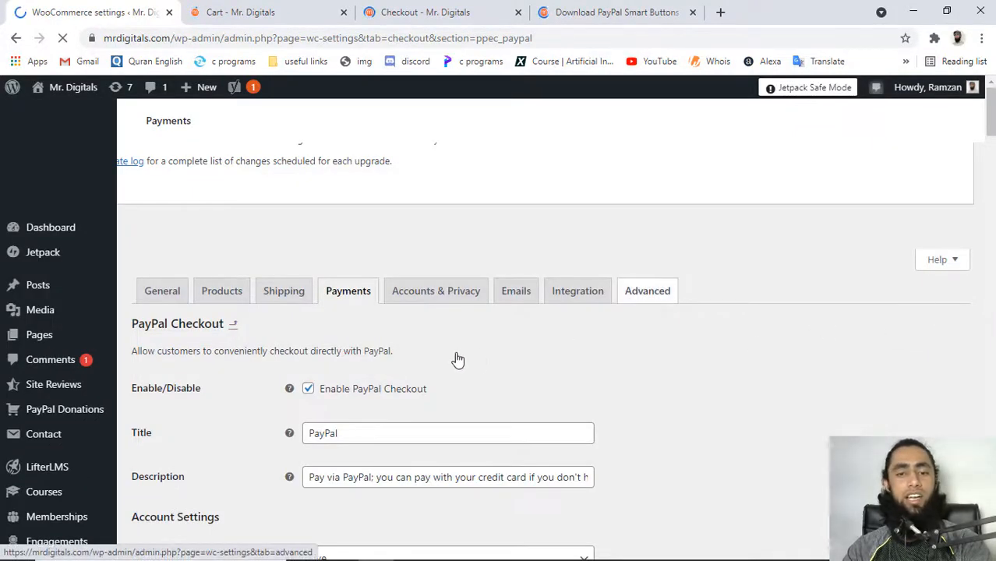
Review the PayPal Checkout general and account settings and look at the available Environment options, keeping Live
{"action": "scroll", "coordinate": [459, 358], "scroll_direction": "down", "scroll_amount": 2}
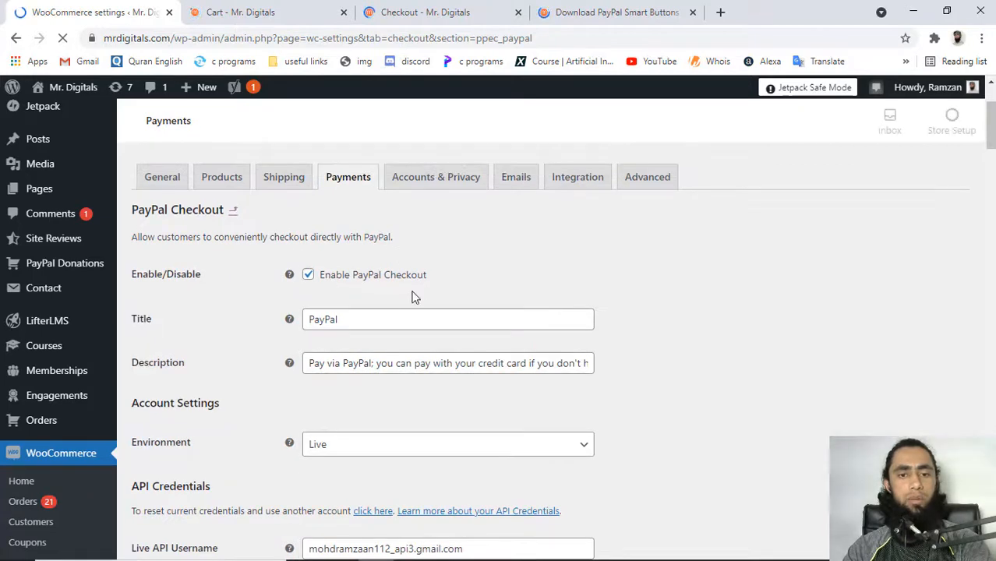
{"action": "scroll", "coordinate": [379, 318], "scroll_direction": "down", "scroll_amount": 2}
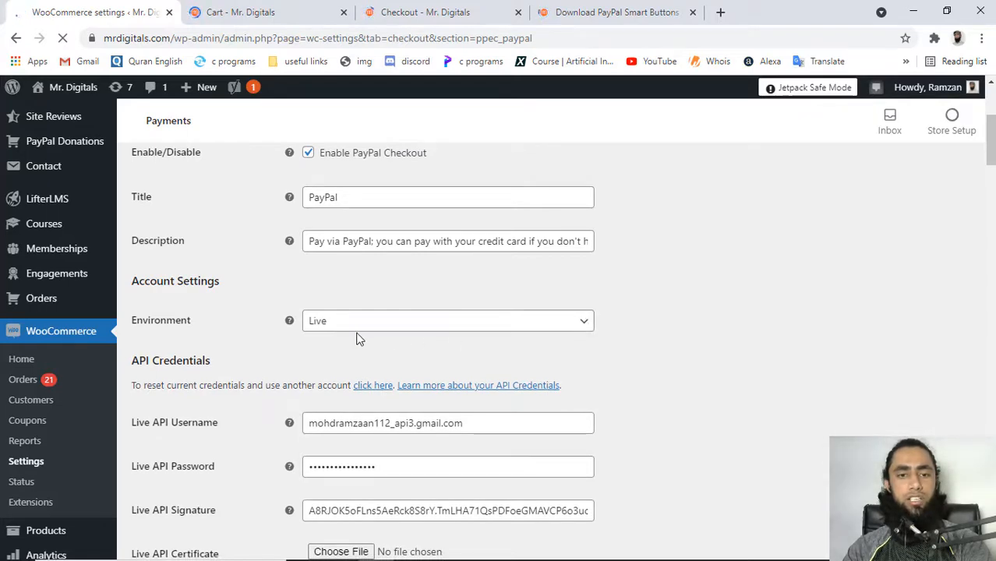
{"action": "scroll", "coordinate": [347, 335], "scroll_direction": "up", "scroll_amount": 2}
{"action": "scroll", "coordinate": [583, 356], "scroll_direction": "down", "scroll_amount": 1}
{"action": "scroll", "coordinate": [579, 348], "scroll_direction": "down", "scroll_amount": 3}
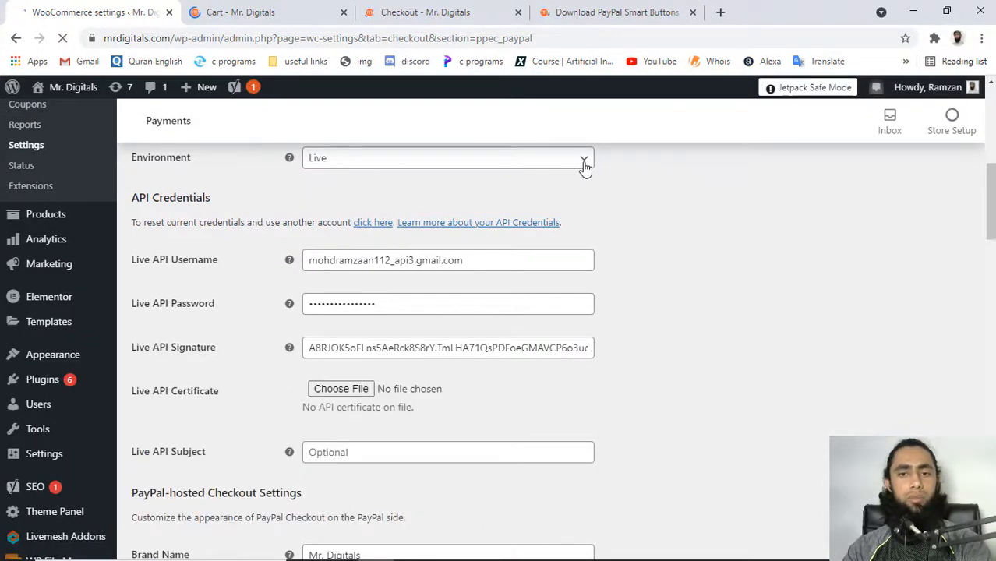
{"action": "left_click", "coordinate": [584, 162]}
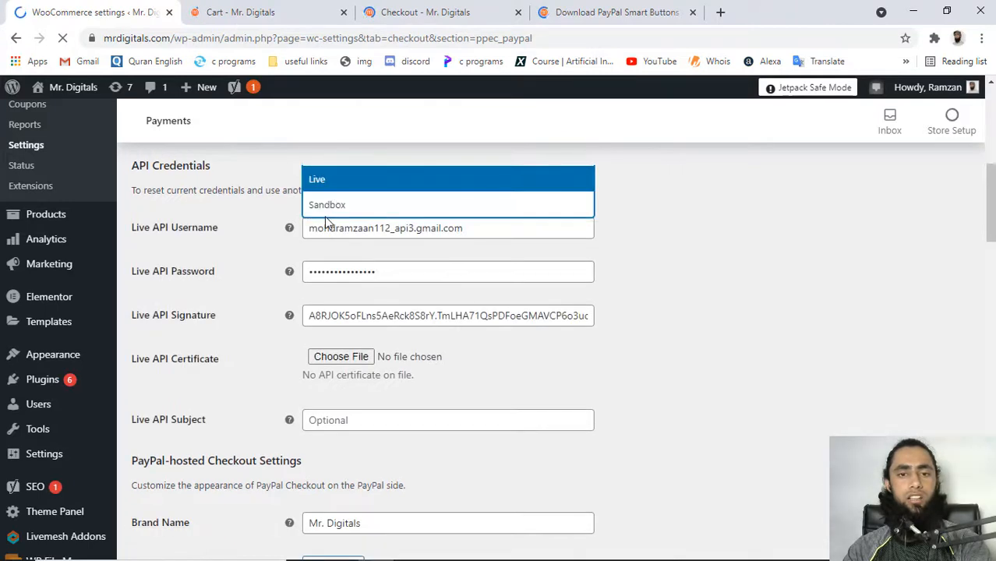
{"action": "left_click", "coordinate": [704, 296]}
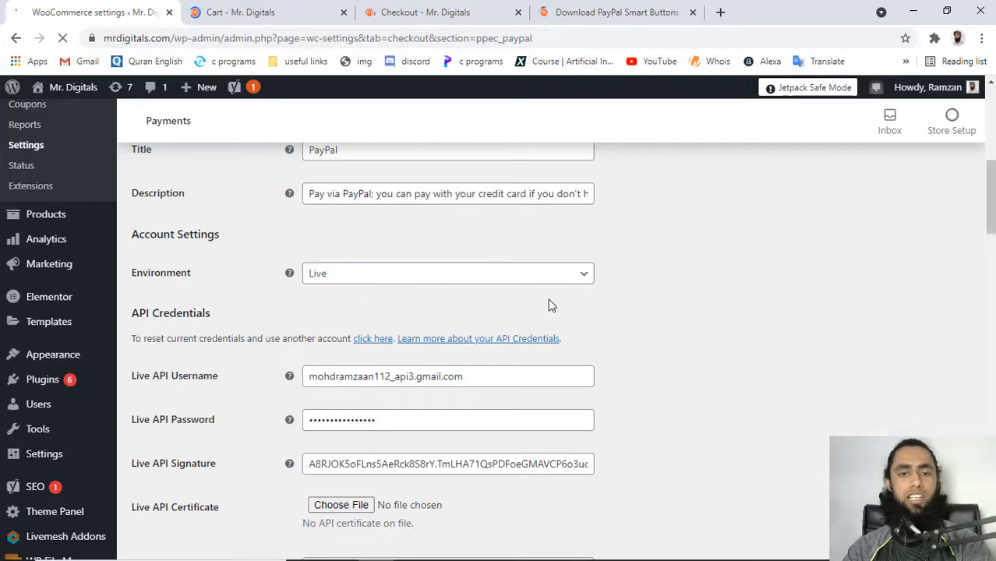
Reset the current PayPal API credentials so another account can be used
{"action": "scroll", "coordinate": [556, 305], "scroll_direction": "down", "scroll_amount": 2}
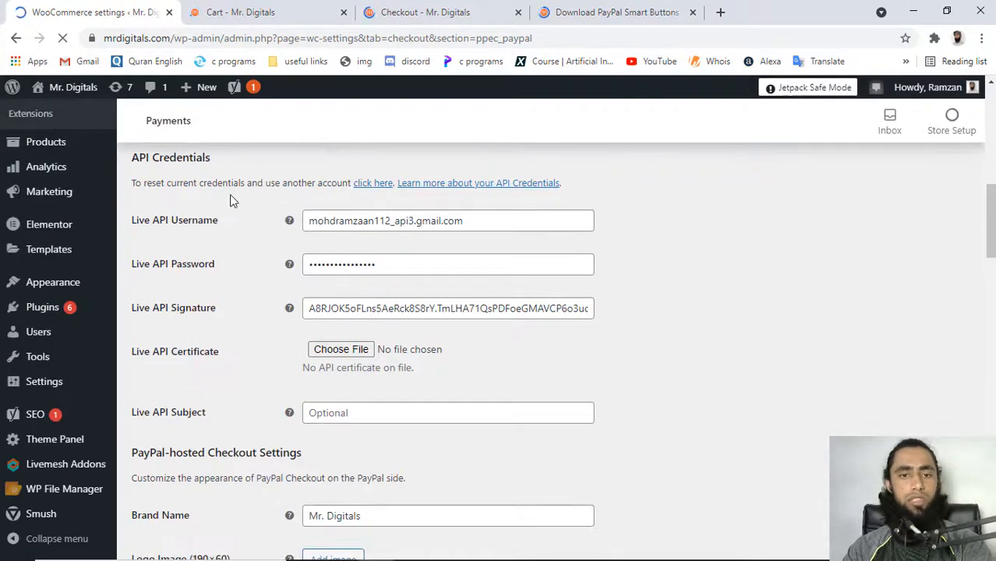
{"action": "left_click", "coordinate": [374, 184]}
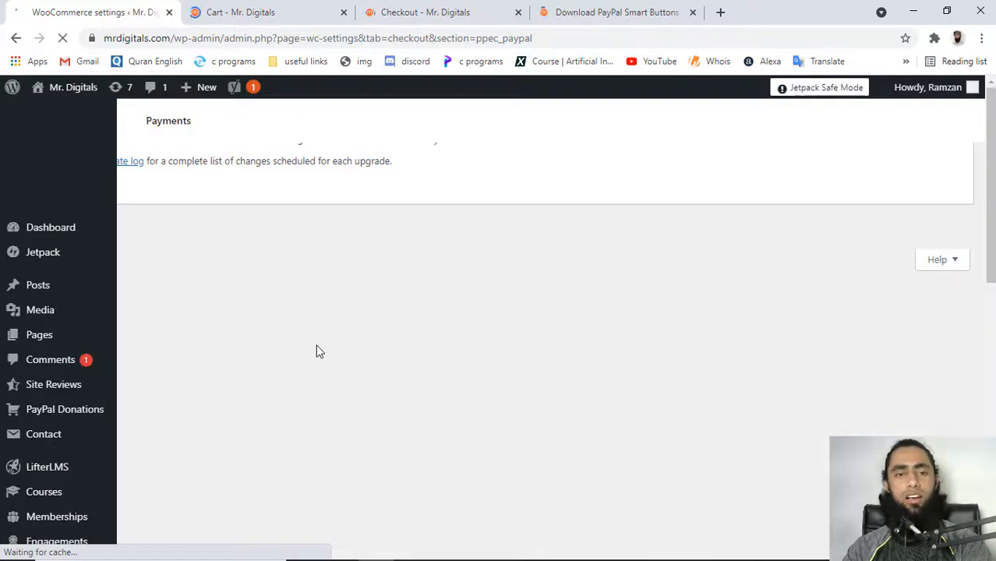
{"action": "scroll", "coordinate": [327, 345], "scroll_direction": "down", "scroll_amount": 1}
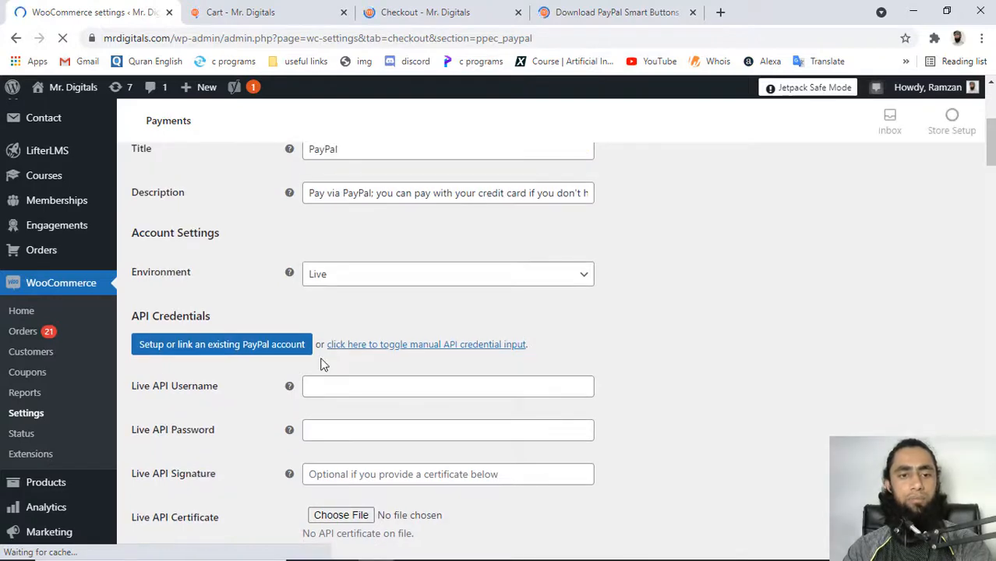
{"action": "scroll", "coordinate": [323, 362], "scroll_direction": "down", "scroll_amount": 2}
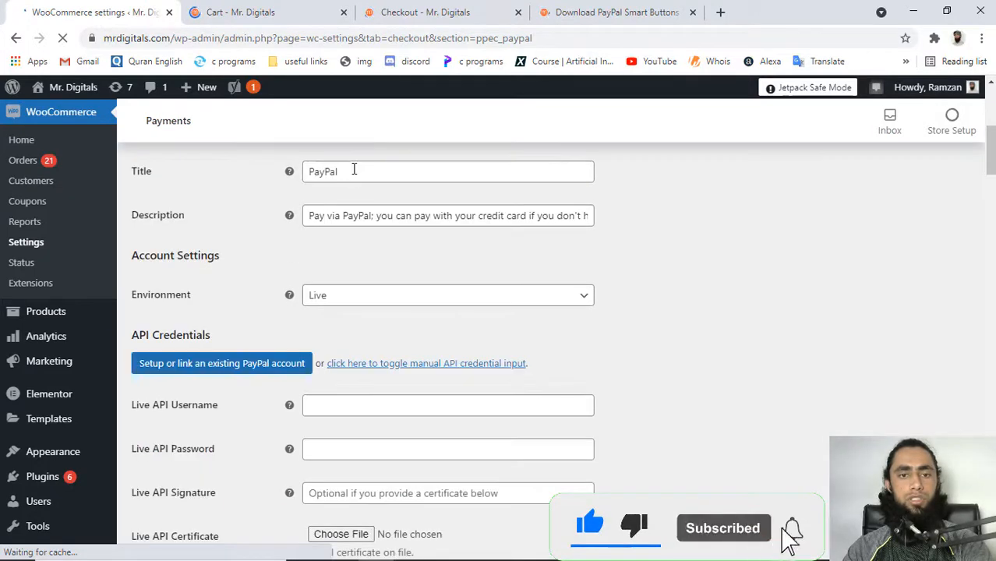
Hide the manual API credential fields and show them again
{"action": "left_click", "coordinate": [354, 169]}
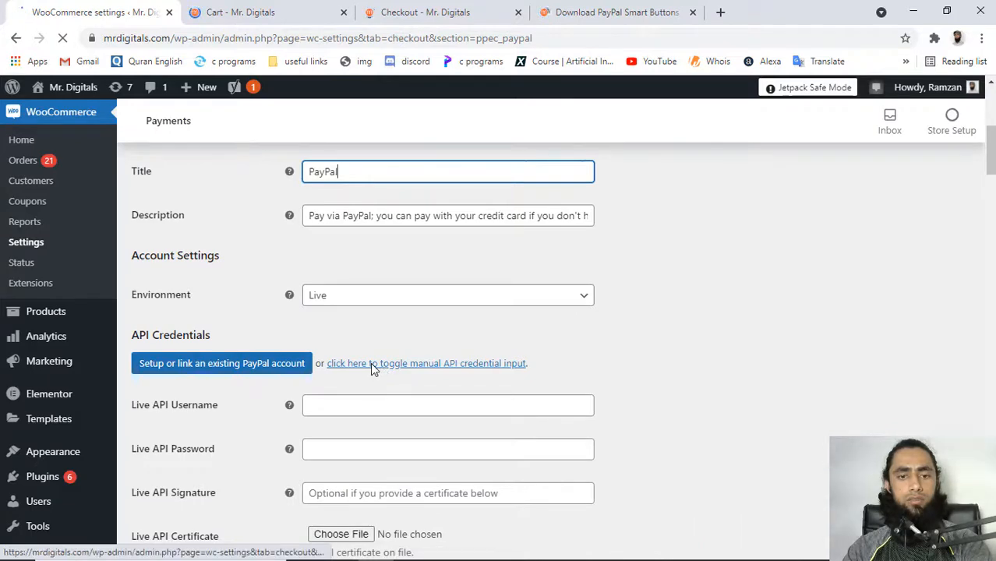
{"action": "left_click", "coordinate": [373, 369]}
{"action": "left_click", "coordinate": [373, 364]}
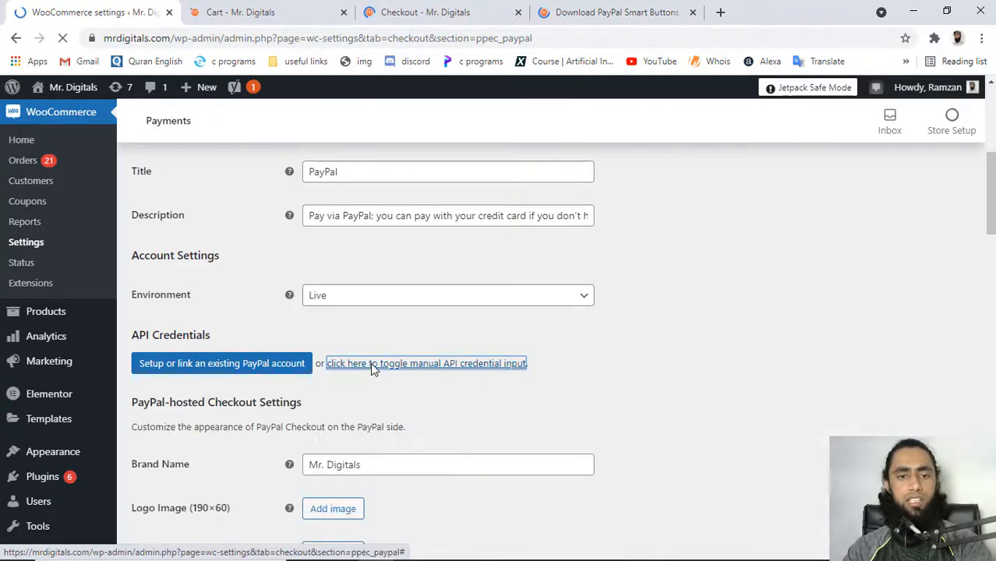
{"action": "scroll", "coordinate": [372, 363], "scroll_direction": "down", "scroll_amount": 1}
{"action": "scroll", "coordinate": [372, 363], "scroll_direction": "up", "scroll_amount": 2}
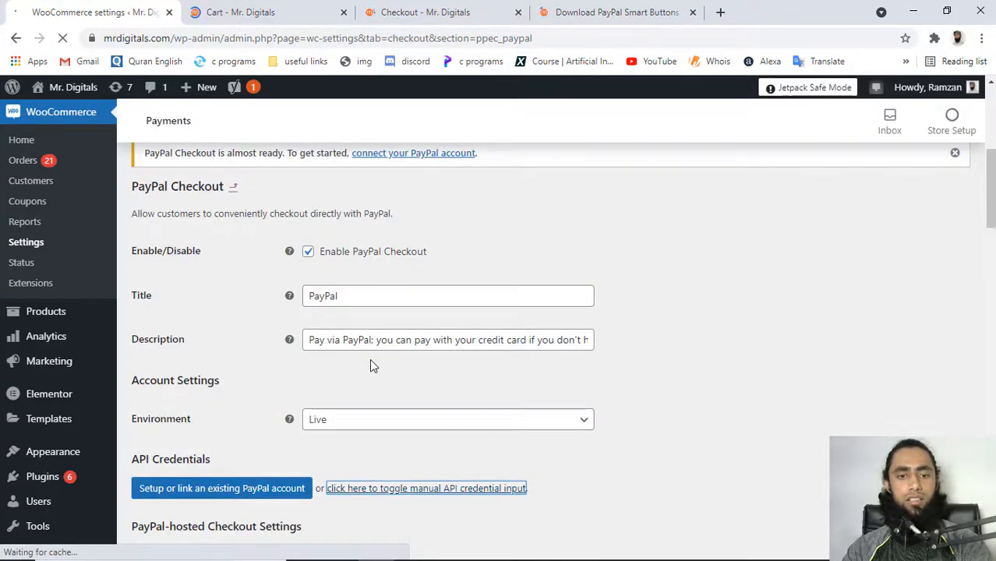
{"action": "scroll", "coordinate": [371, 363], "scroll_direction": "down", "scroll_amount": 3}
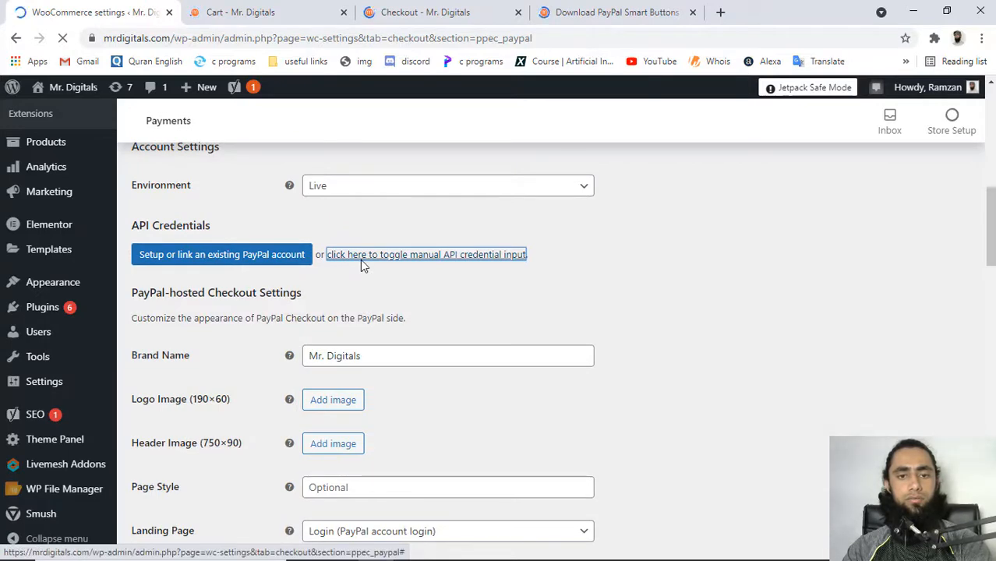
{"action": "left_click", "coordinate": [357, 262]}
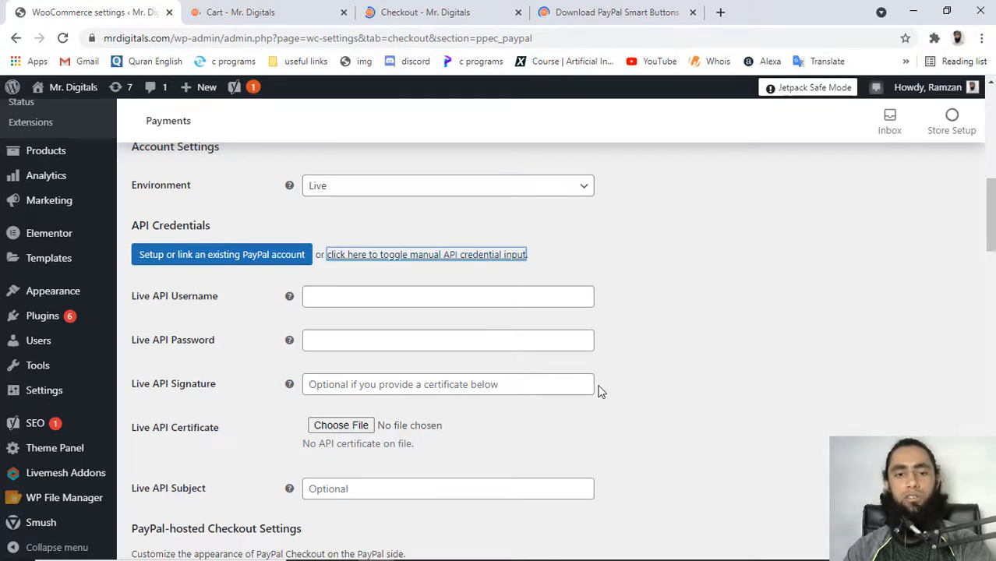
Set the PayPal-hosted checkout's Landing Page to Billing (Non-PayPal account)
{"action": "scroll", "coordinate": [600, 390], "scroll_direction": "down", "scroll_amount": 7}
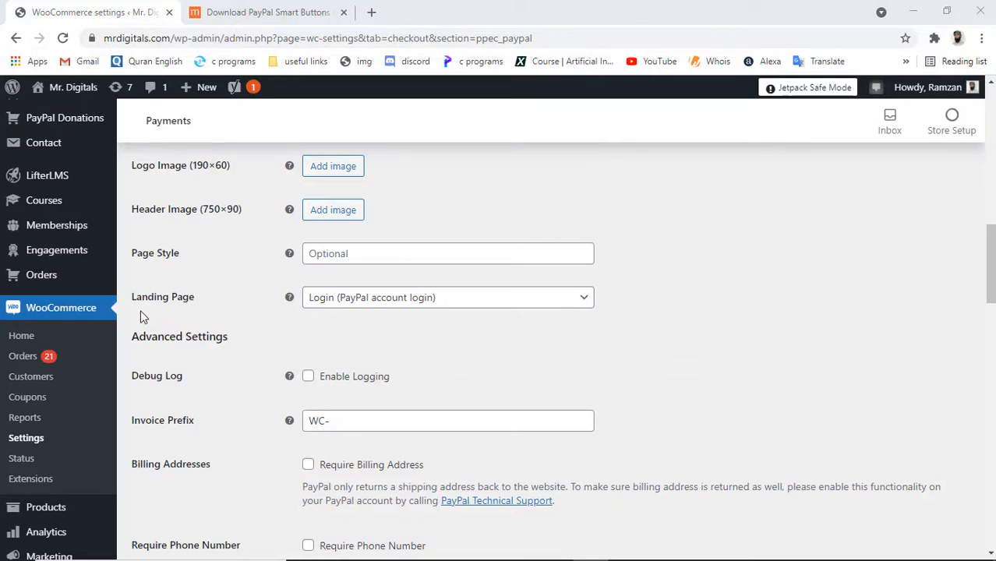
{"action": "left_click", "coordinate": [453, 307]}
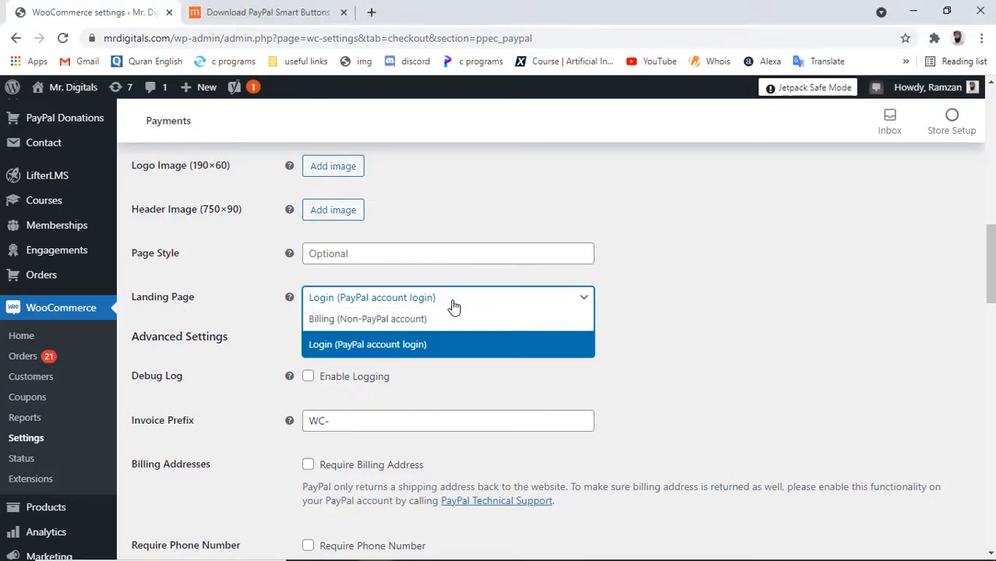
{"action": "left_click", "coordinate": [337, 324]}
Set Subtotal Mismatch Behavior in the advanced settings to "Do not send line items to PayPal"
{"action": "scroll", "coordinate": [338, 328], "scroll_direction": "down", "scroll_amount": 4}
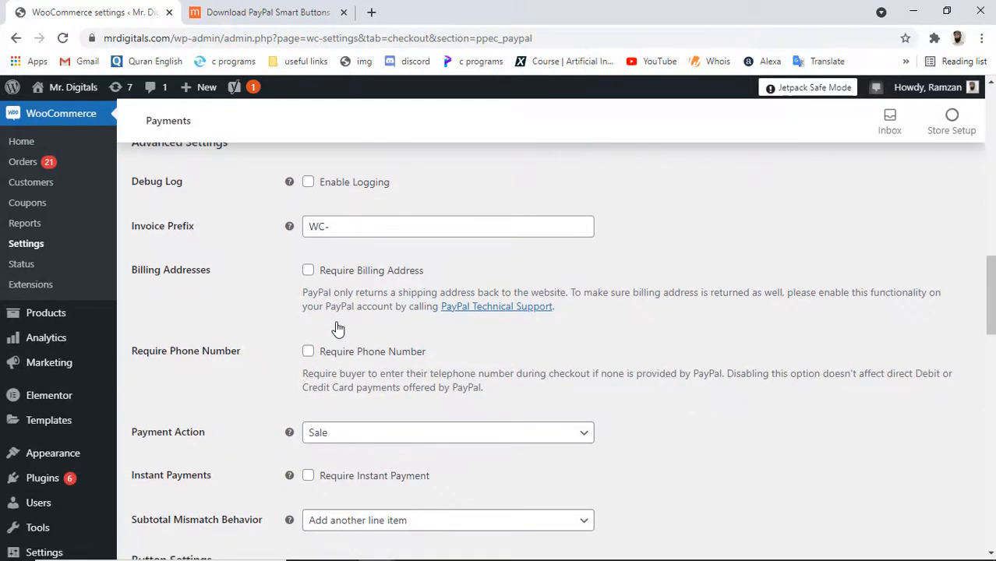
{"action": "scroll", "coordinate": [338, 329], "scroll_direction": "down", "scroll_amount": 1}
{"action": "scroll", "coordinate": [338, 328], "scroll_direction": "down", "scroll_amount": 5}
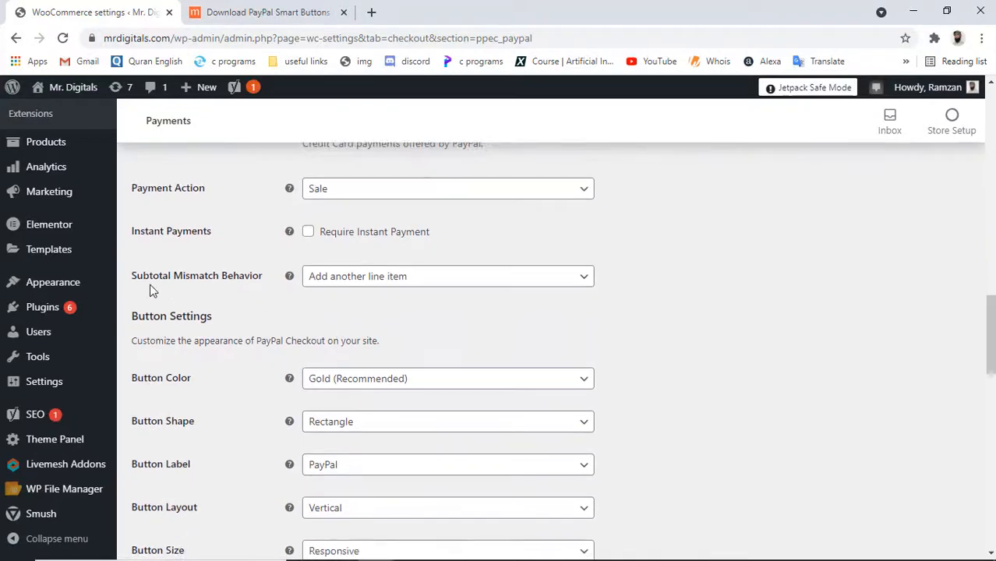
{"action": "left_click", "coordinate": [397, 283]}
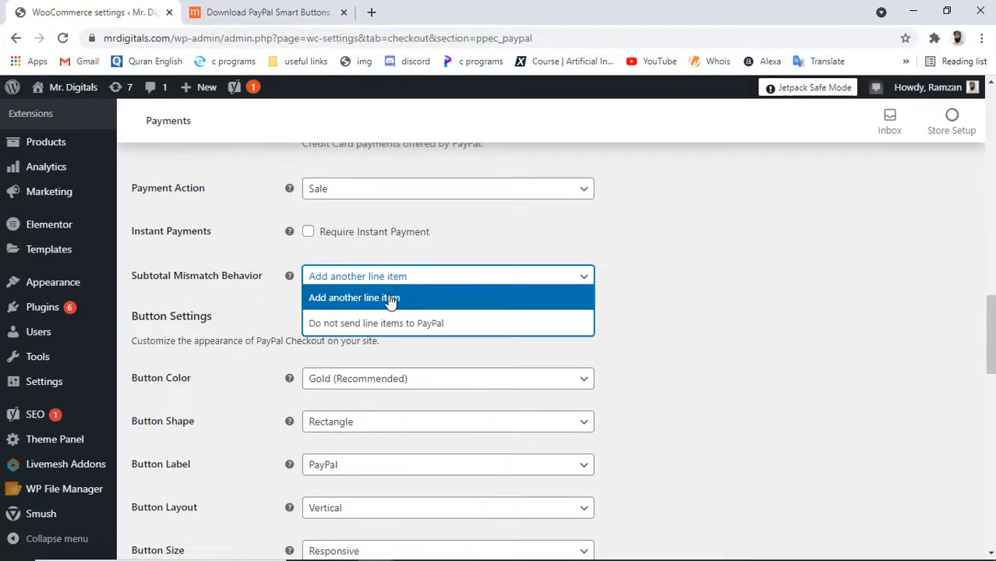
{"action": "left_click", "coordinate": [352, 324]}
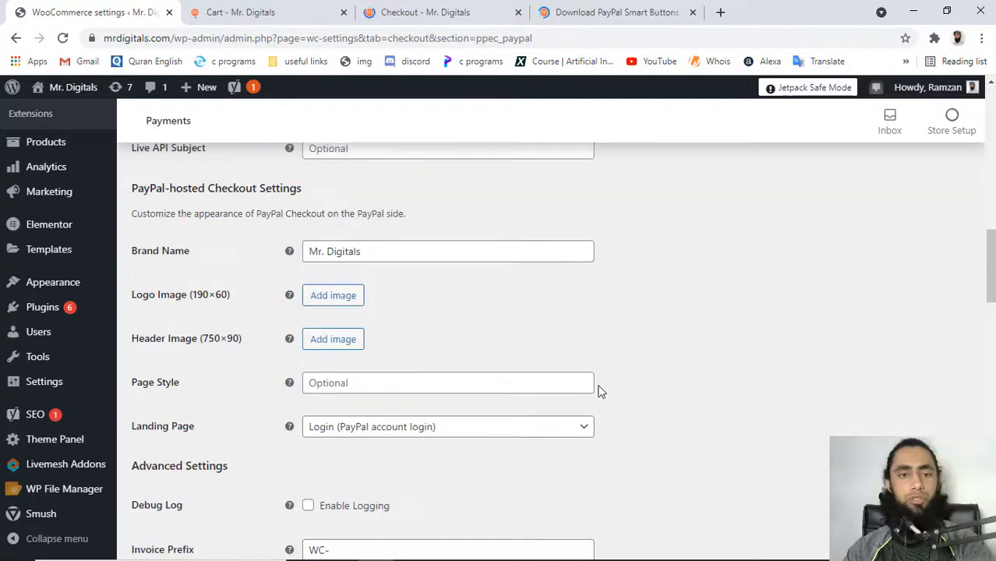
Review the single product and regular checkout button settings and check the payment buttons on the store's cart page
{"action": "scroll", "coordinate": [598, 390], "scroll_direction": "down", "scroll_amount": 5}
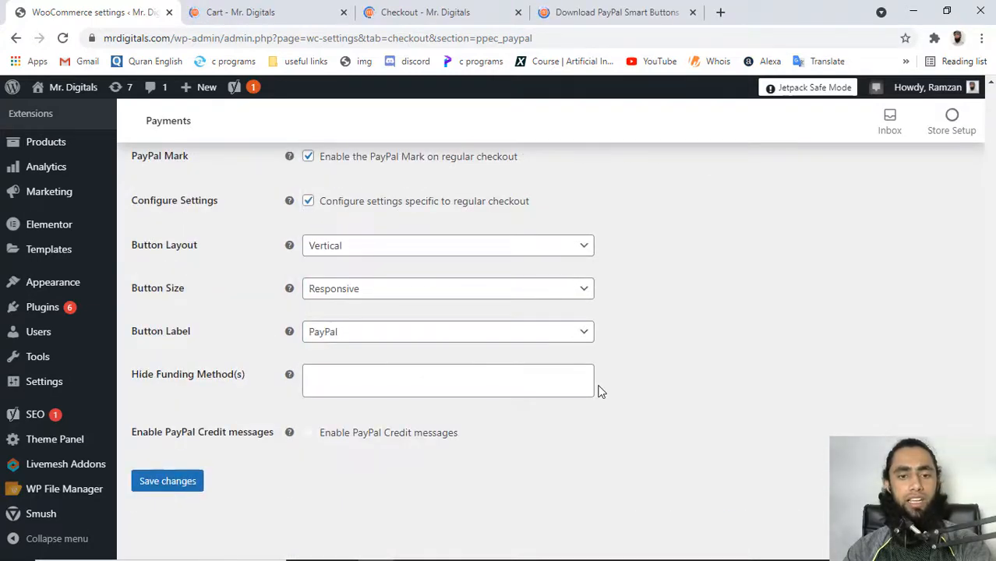
{"action": "scroll", "coordinate": [598, 390], "scroll_direction": "up", "scroll_amount": 2}
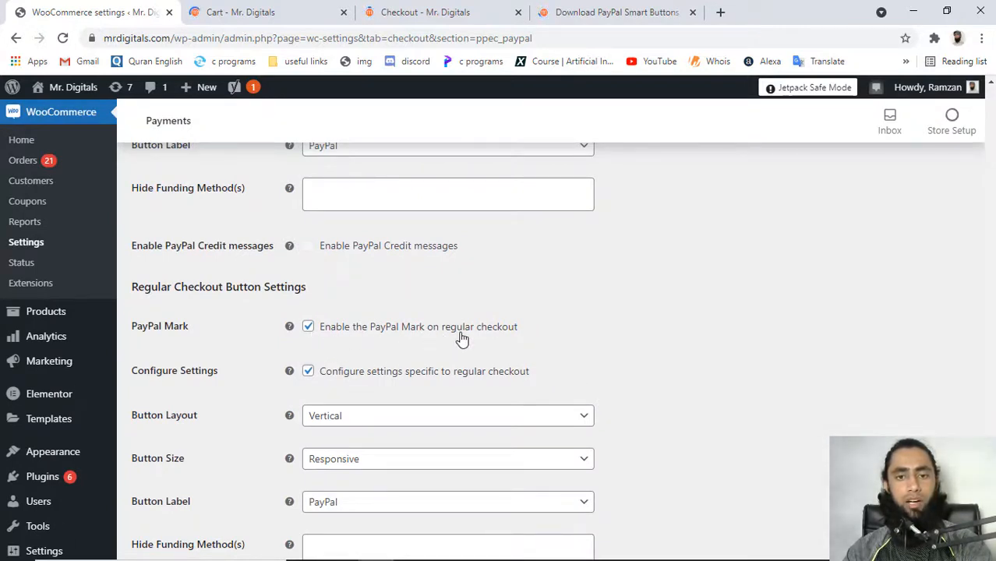
{"action": "scroll", "coordinate": [595, 340], "scroll_direction": "up", "scroll_amount": 3}
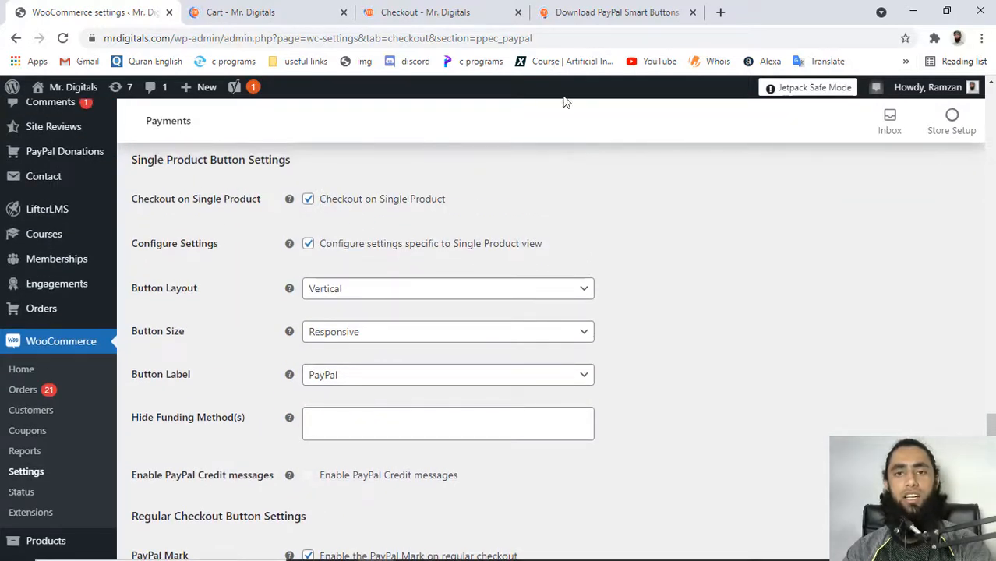
{"action": "left_click", "coordinate": [425, 11]}
{"action": "left_click", "coordinate": [275, 4]}
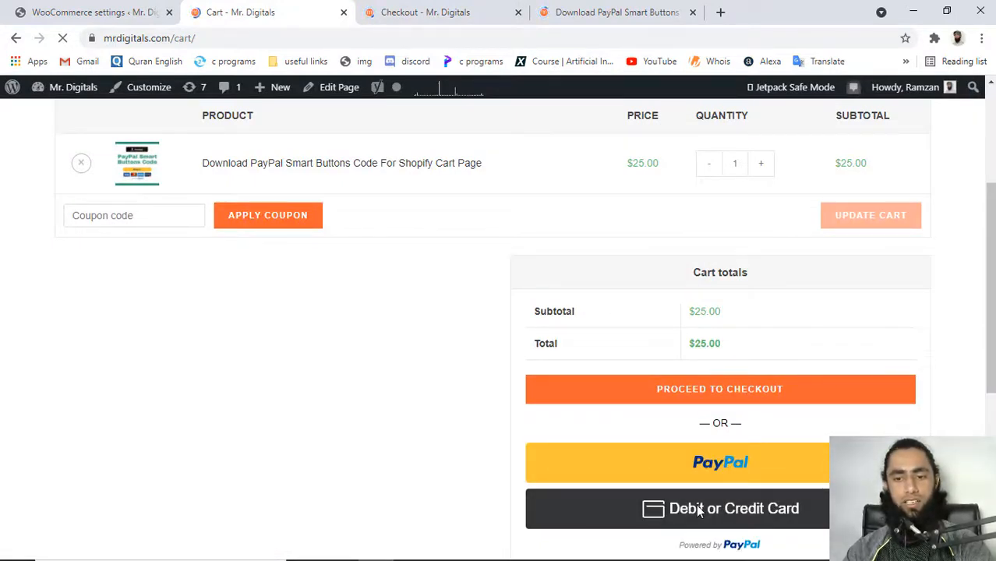
{"action": "scroll", "coordinate": [699, 510], "scroll_direction": "down", "scroll_amount": 2}
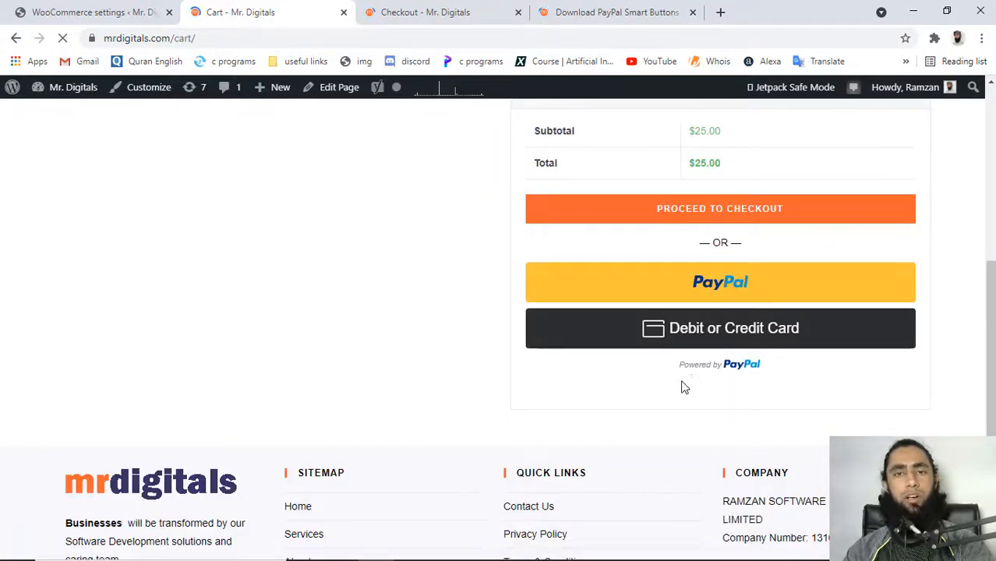
Return to the PayPal Checkout settings and go over the API credentials, PayPal-hosted checkout, advanced and button settings
{"action": "left_click", "coordinate": [100, 11]}
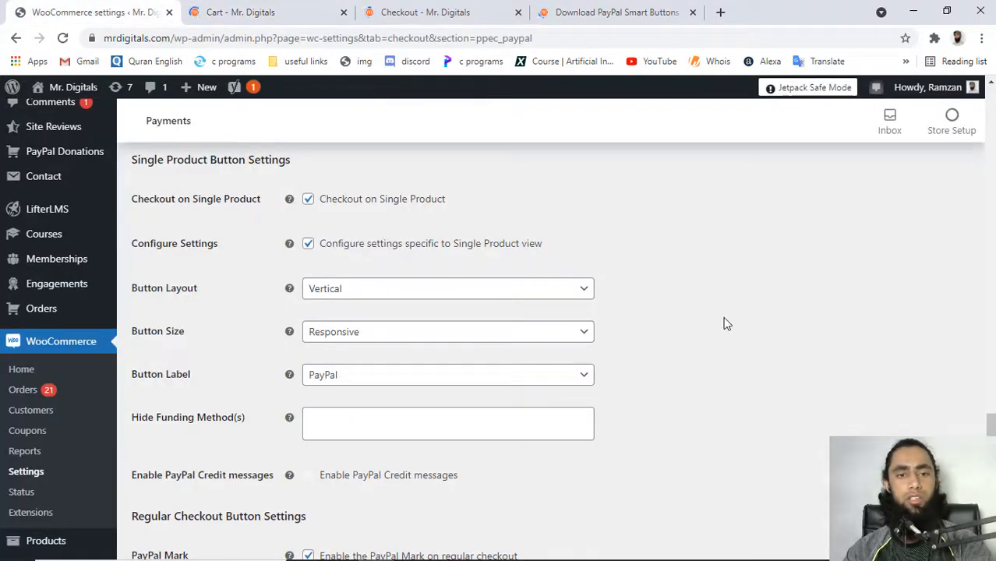
{"action": "scroll", "coordinate": [724, 324], "scroll_direction": "up", "scroll_amount": 15}
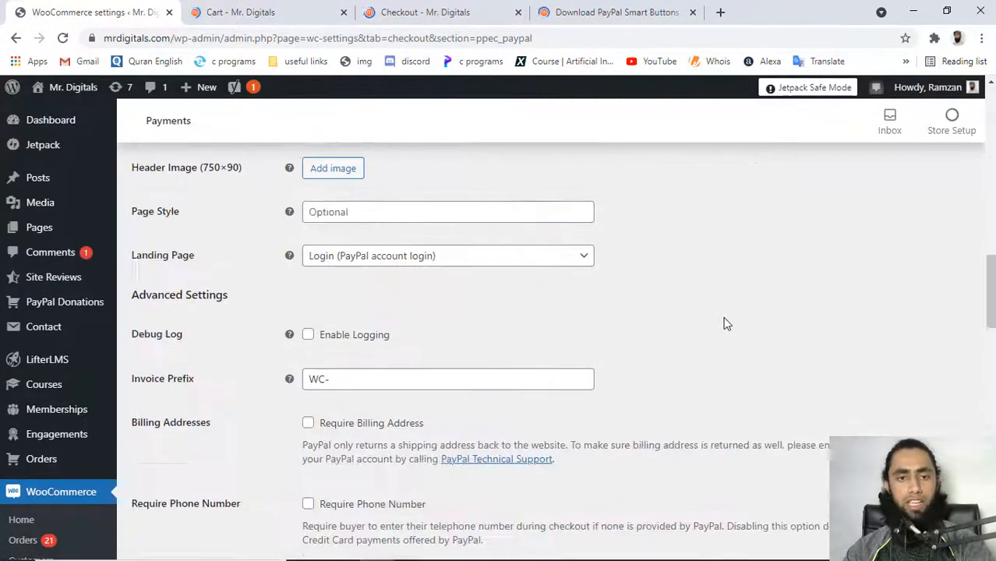
{"action": "scroll", "coordinate": [723, 323], "scroll_direction": "up", "scroll_amount": 10}
{"action": "scroll", "coordinate": [724, 323], "scroll_direction": "down", "scroll_amount": 8}
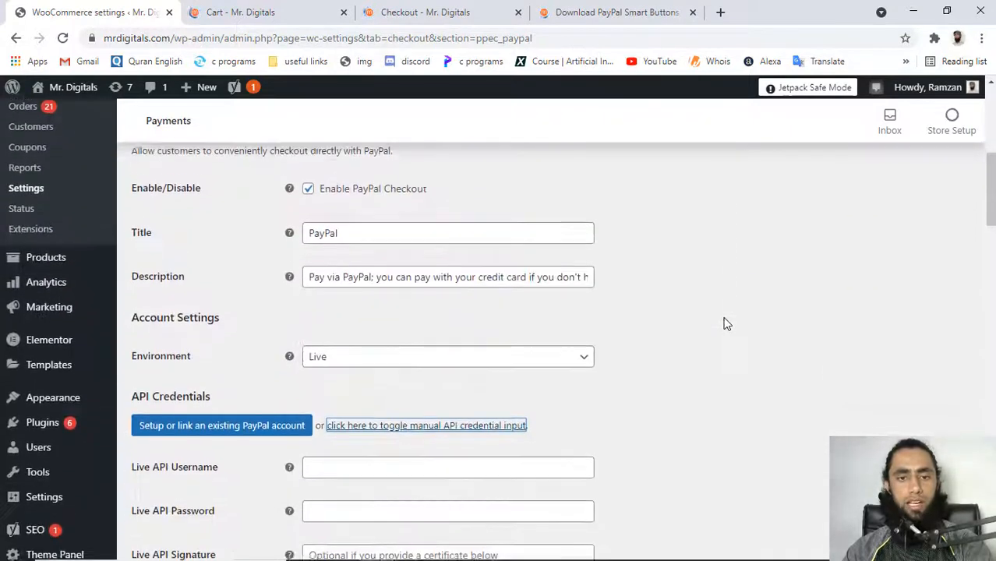
{"action": "scroll", "coordinate": [723, 324], "scroll_direction": "down", "scroll_amount": 1}
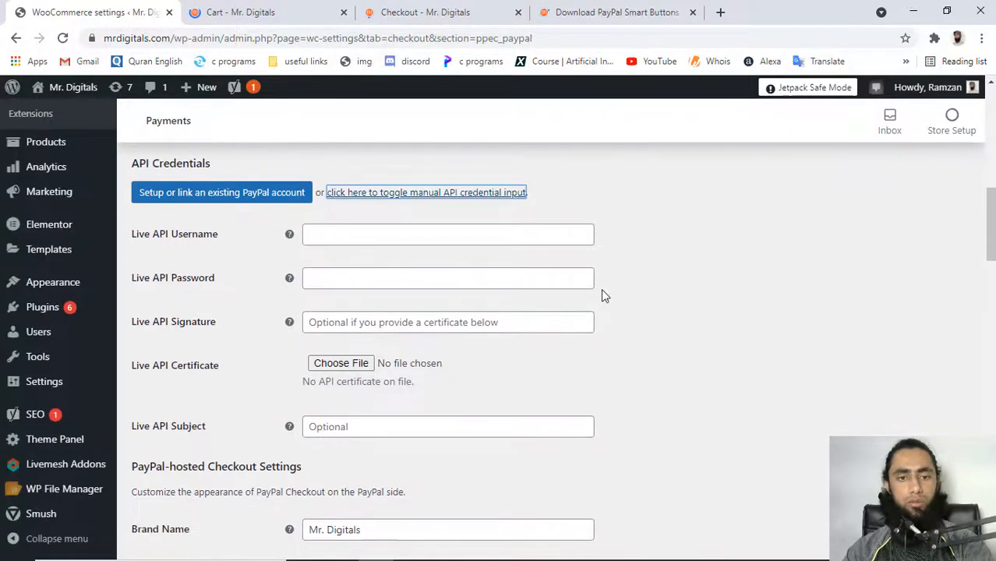
{"action": "left_click", "coordinate": [326, 234]}
{"action": "scroll", "coordinate": [328, 234], "scroll_direction": "down", "scroll_amount": 5}
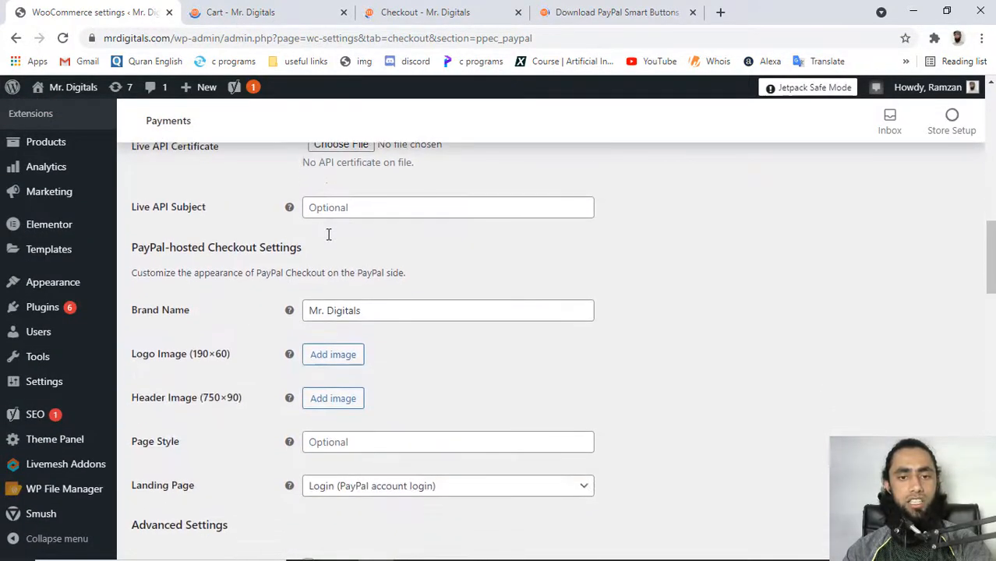
{"action": "scroll", "coordinate": [329, 233], "scroll_direction": "down", "scroll_amount": 6}
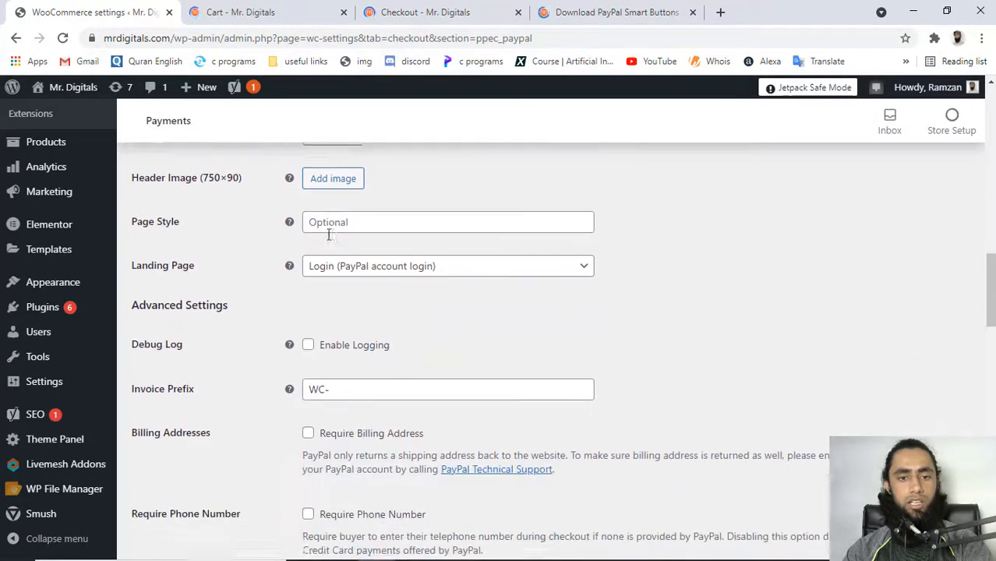
{"action": "scroll", "coordinate": [329, 234], "scroll_direction": "down", "scroll_amount": 2}
{"action": "scroll", "coordinate": [328, 231], "scroll_direction": "up", "scroll_amount": 3}
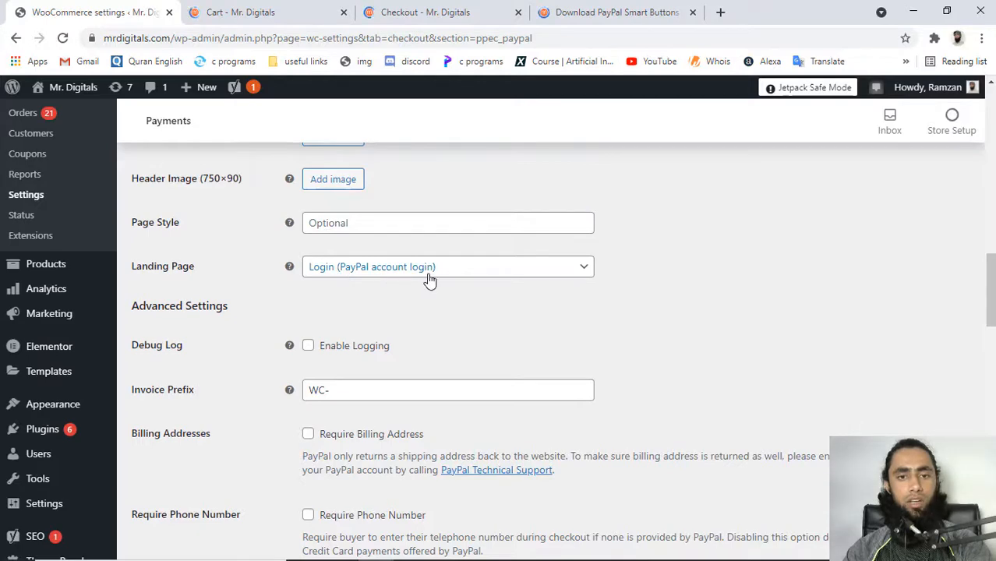
{"action": "scroll", "coordinate": [376, 318], "scroll_direction": "down", "scroll_amount": 3}
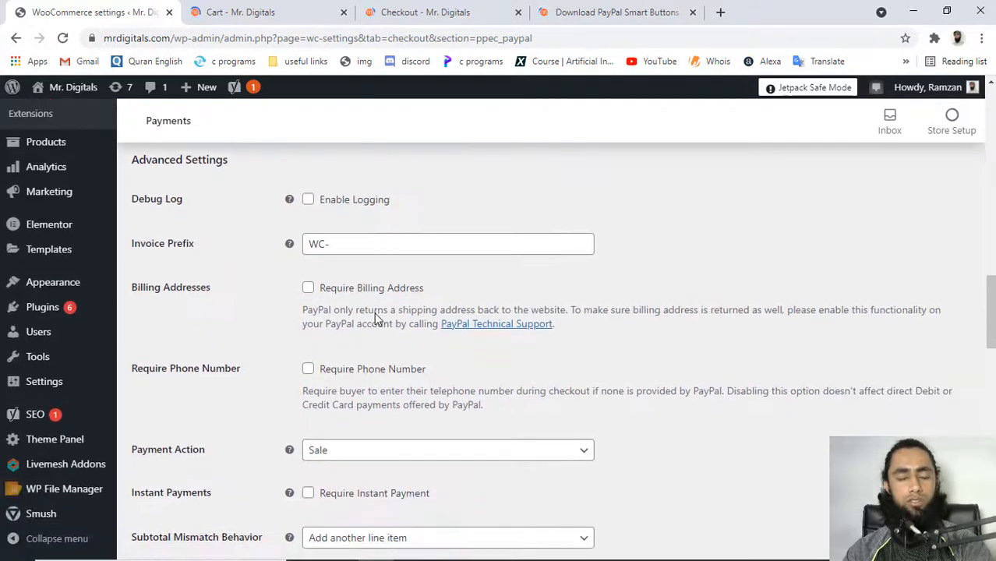
{"action": "scroll", "coordinate": [376, 318], "scroll_direction": "down", "scroll_amount": 5}
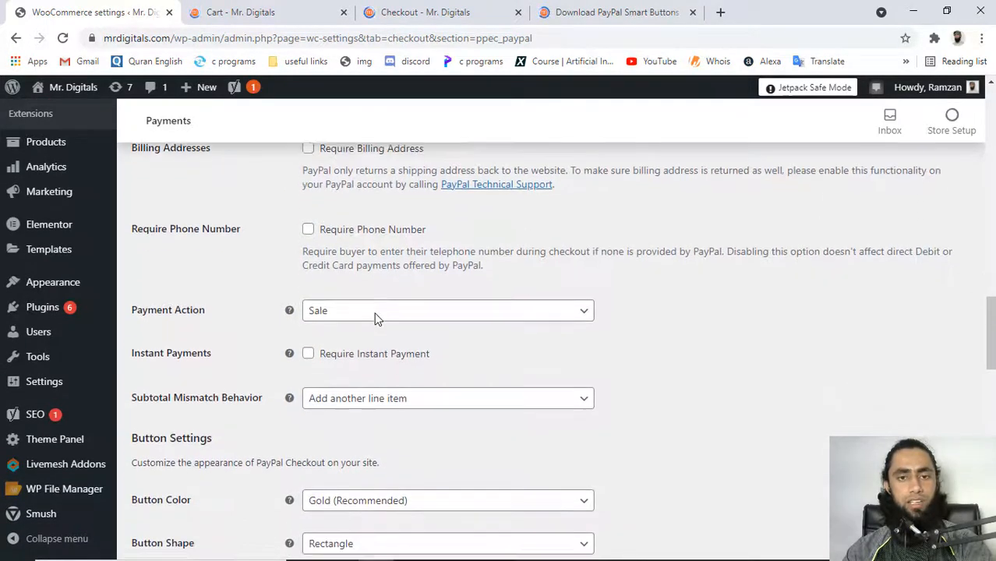
{"action": "scroll", "coordinate": [375, 318], "scroll_direction": "down", "scroll_amount": 6}
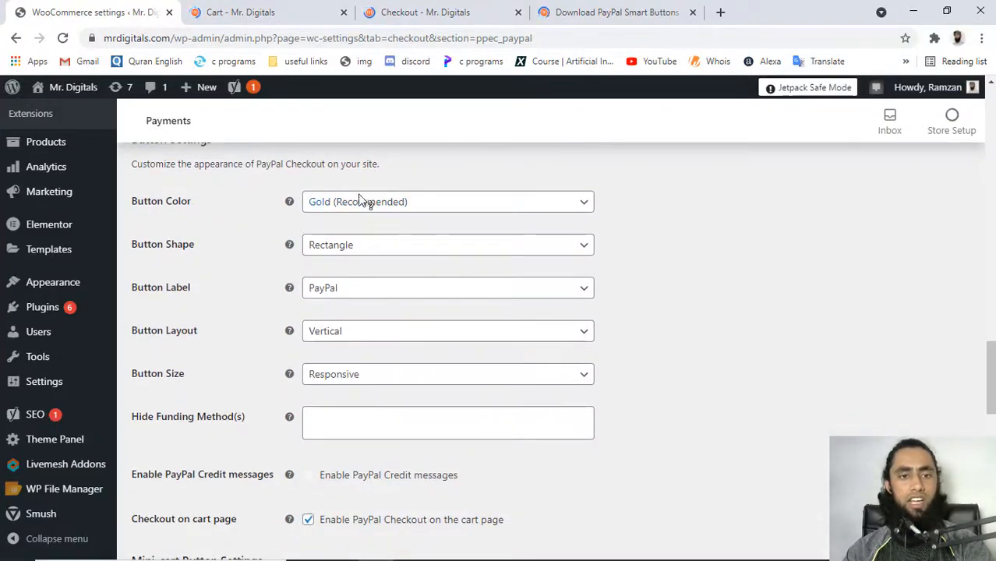
Examine the available Button Color, Button Shape and Button Label options in the general Button Settings
{"action": "left_click", "coordinate": [445, 206]}
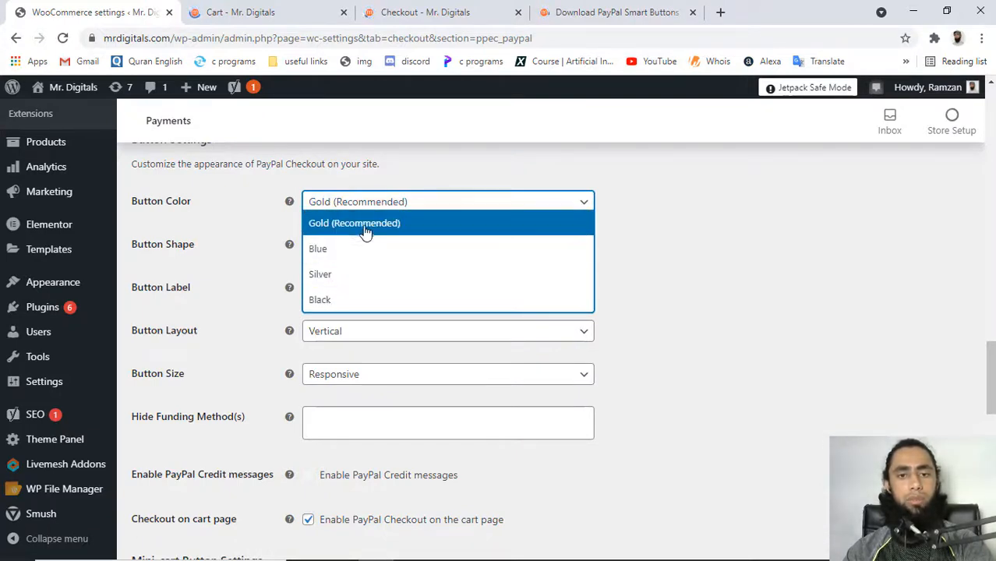
{"action": "left_click", "coordinate": [694, 213]}
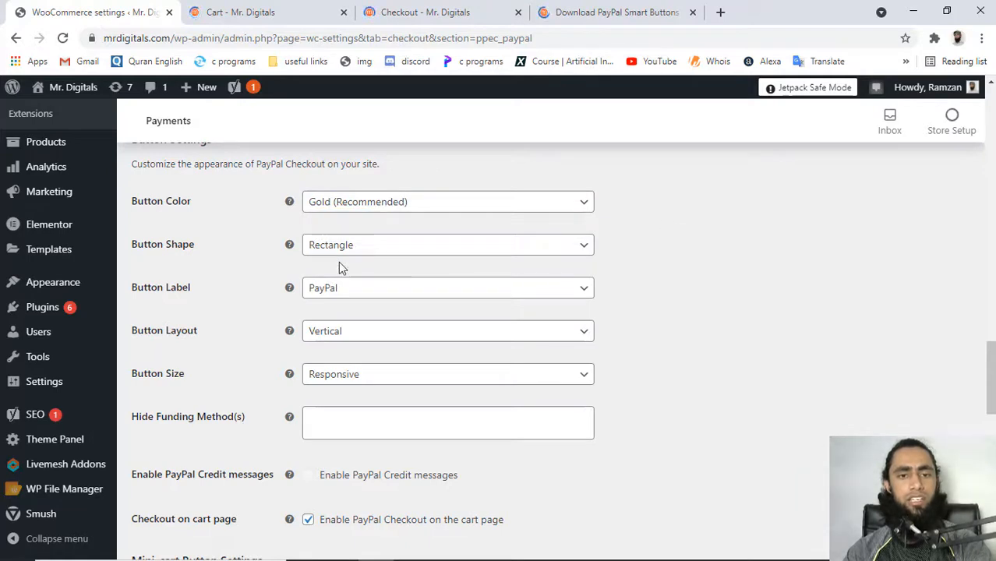
{"action": "left_click", "coordinate": [357, 248]}
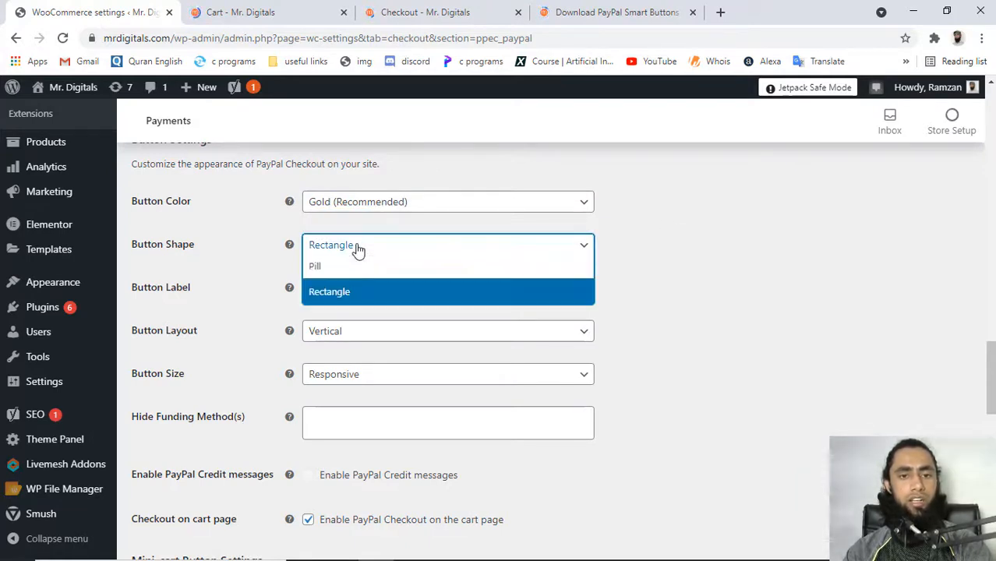
{"action": "left_click", "coordinate": [724, 226]}
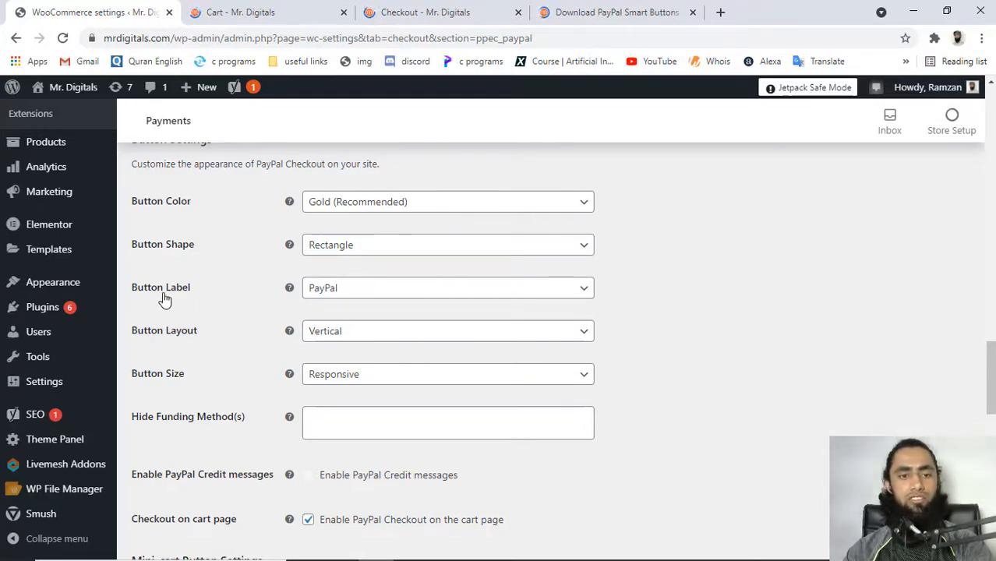
{"action": "left_click", "coordinate": [360, 300]}
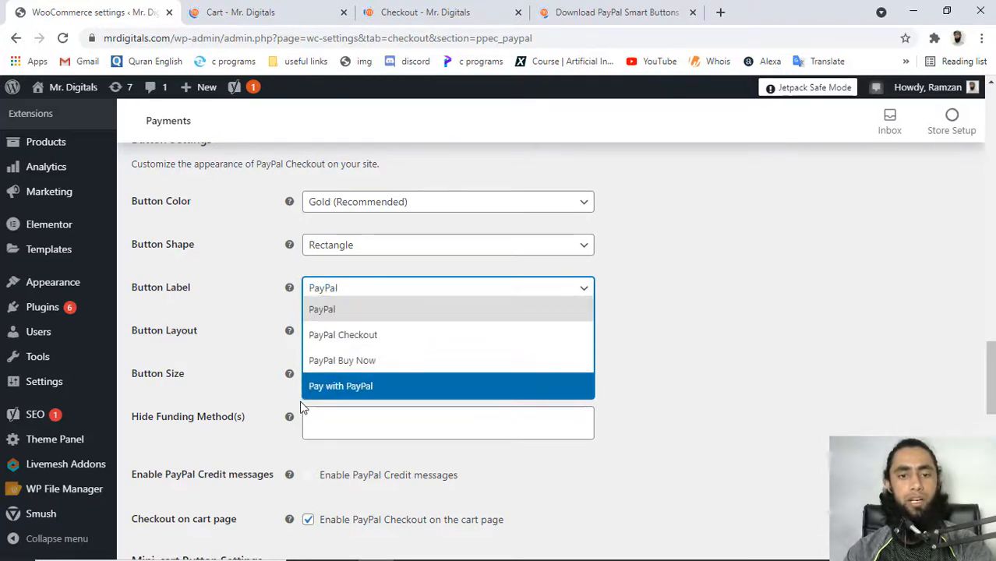
{"action": "left_click", "coordinate": [706, 368]}
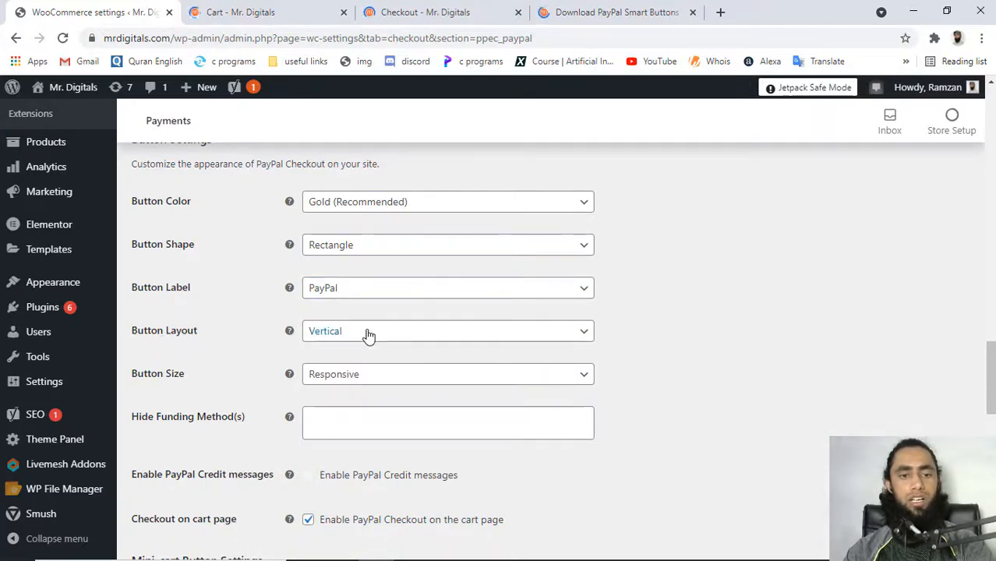
Try PayPal Credit as a hidden funding method in the general Button Settings and remove it again
{"action": "scroll", "coordinate": [405, 338], "scroll_direction": "down", "scroll_amount": 2}
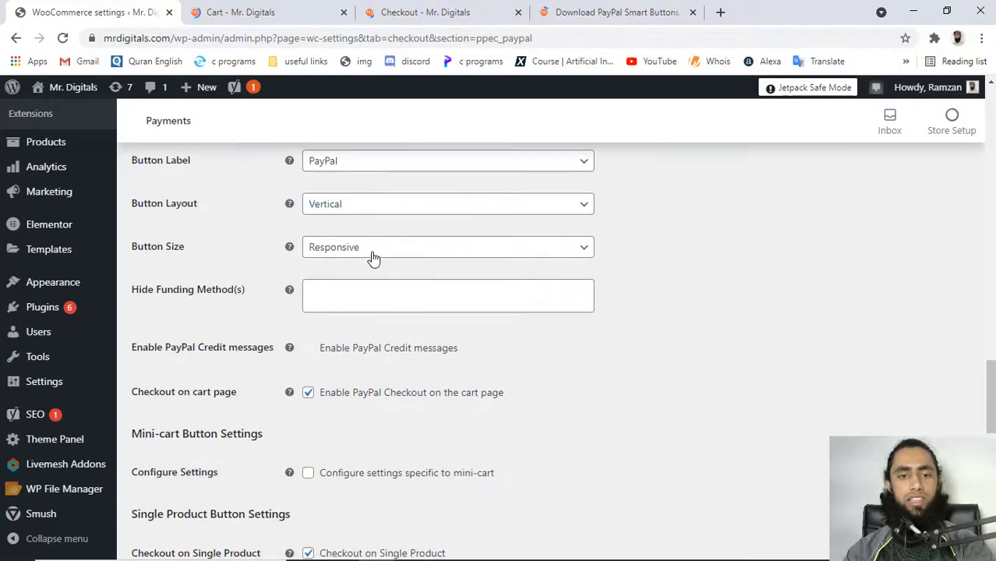
{"action": "left_click", "coordinate": [323, 294]}
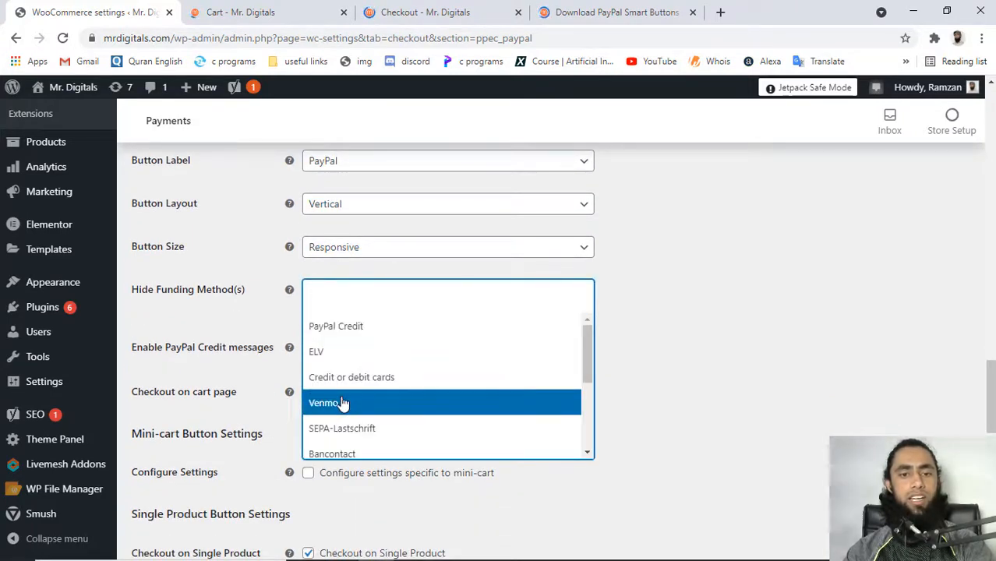
{"action": "left_click", "coordinate": [328, 334]}
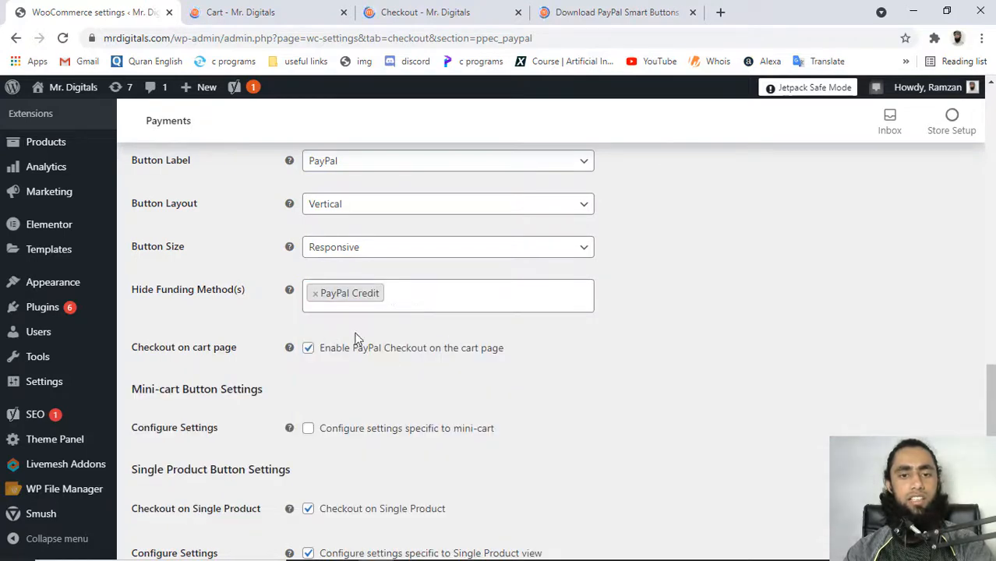
{"action": "left_click", "coordinate": [316, 296]}
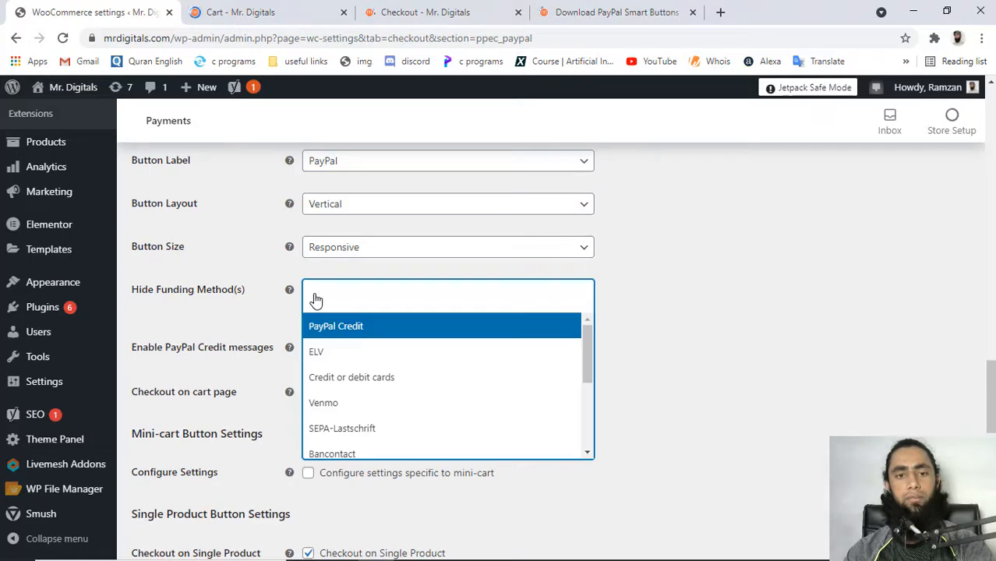
{"action": "left_click", "coordinate": [751, 303]}
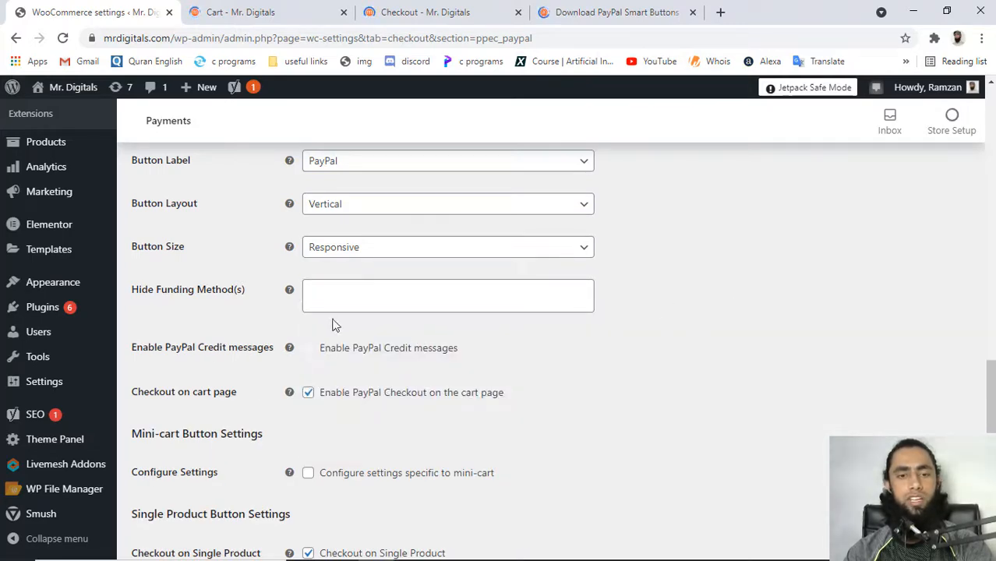
Review the cart page, mini-cart and single product button settings, including the single product Button Layout and Button Label options
{"action": "scroll", "coordinate": [533, 321], "scroll_direction": "down", "scroll_amount": 3}
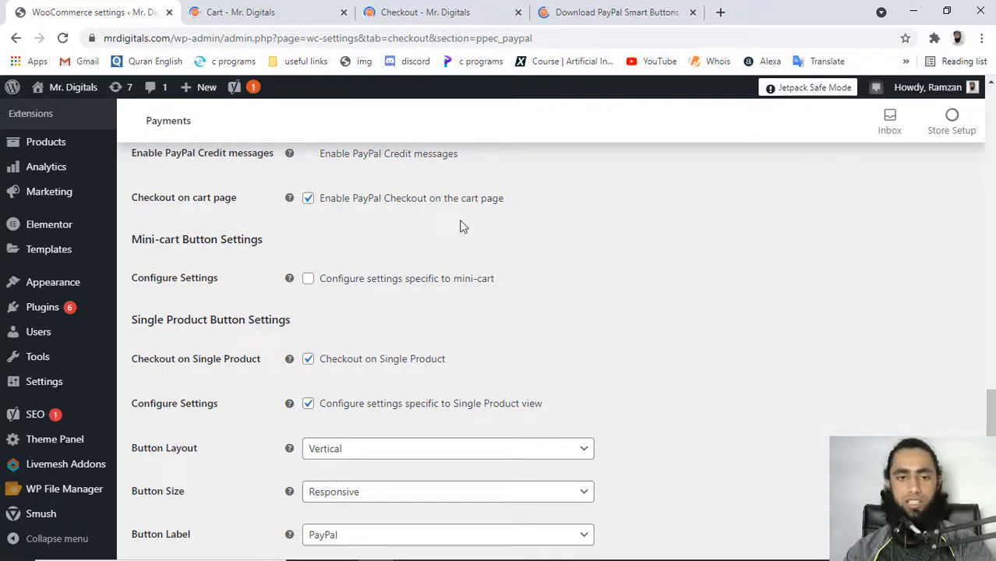
{"action": "scroll", "coordinate": [369, 315], "scroll_direction": "down", "scroll_amount": 2}
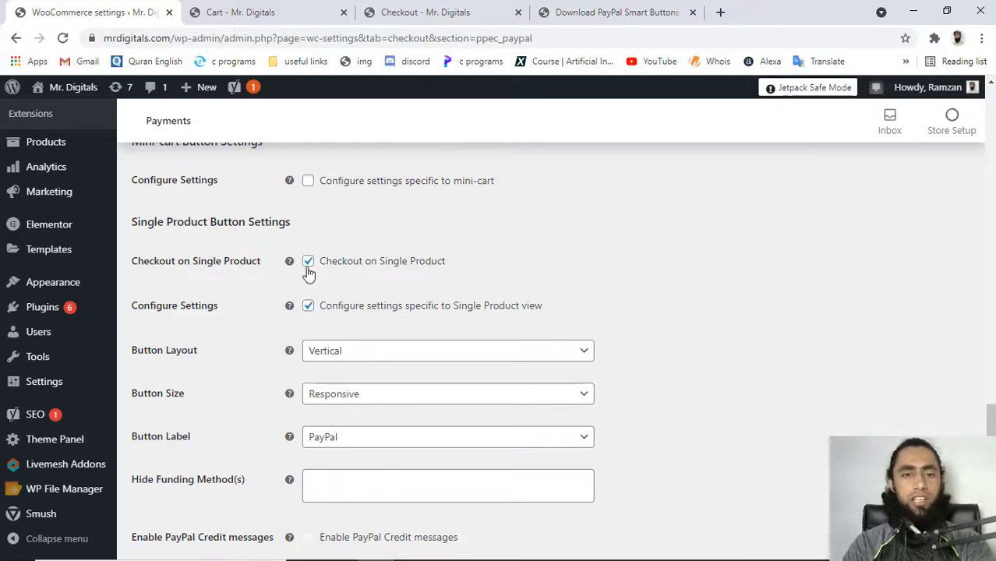
{"action": "scroll", "coordinate": [361, 297], "scroll_direction": "down", "scroll_amount": 3}
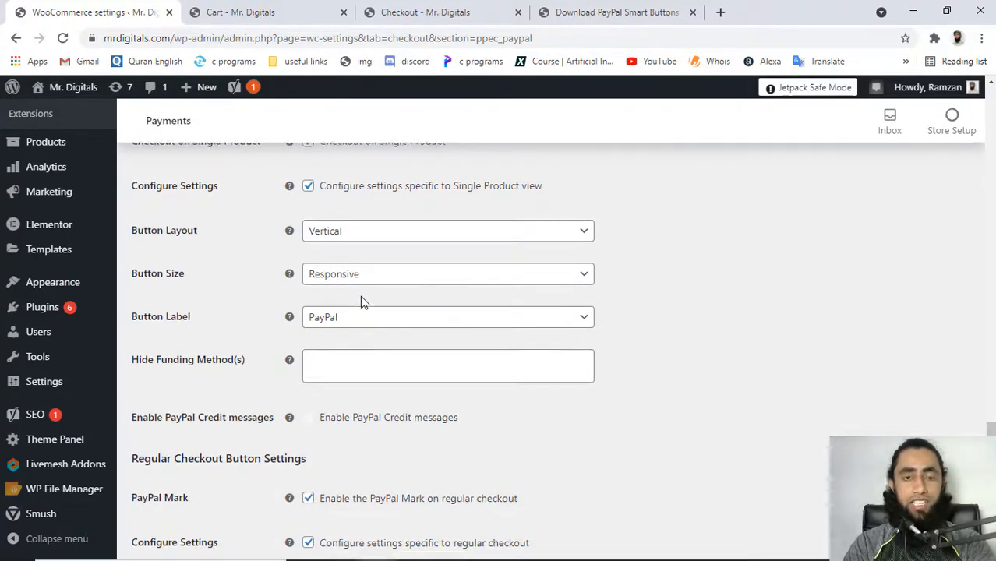
{"action": "scroll", "coordinate": [360, 296], "scroll_direction": "up", "scroll_amount": 2}
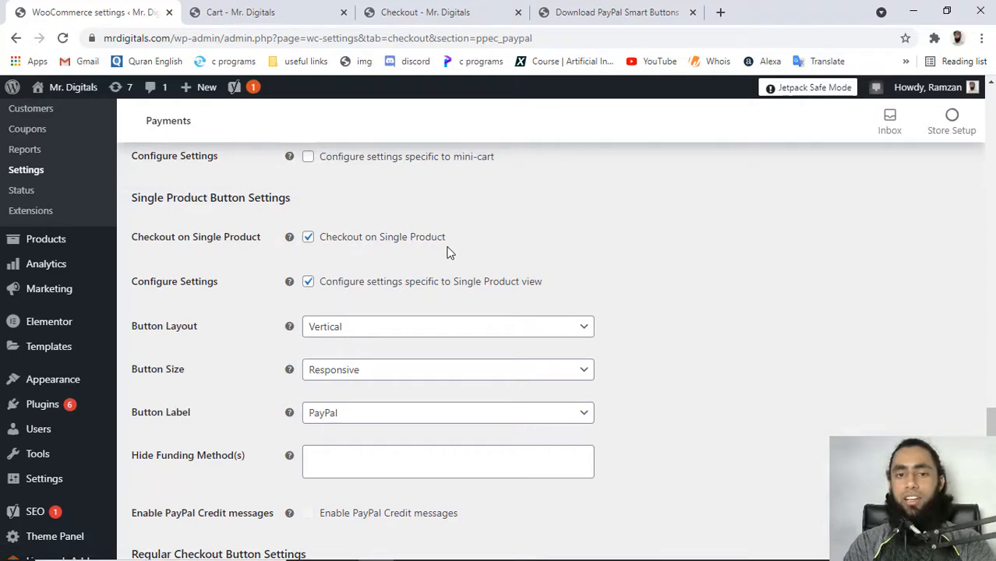
{"action": "scroll", "coordinate": [371, 399], "scroll_direction": "down", "scroll_amount": 3}
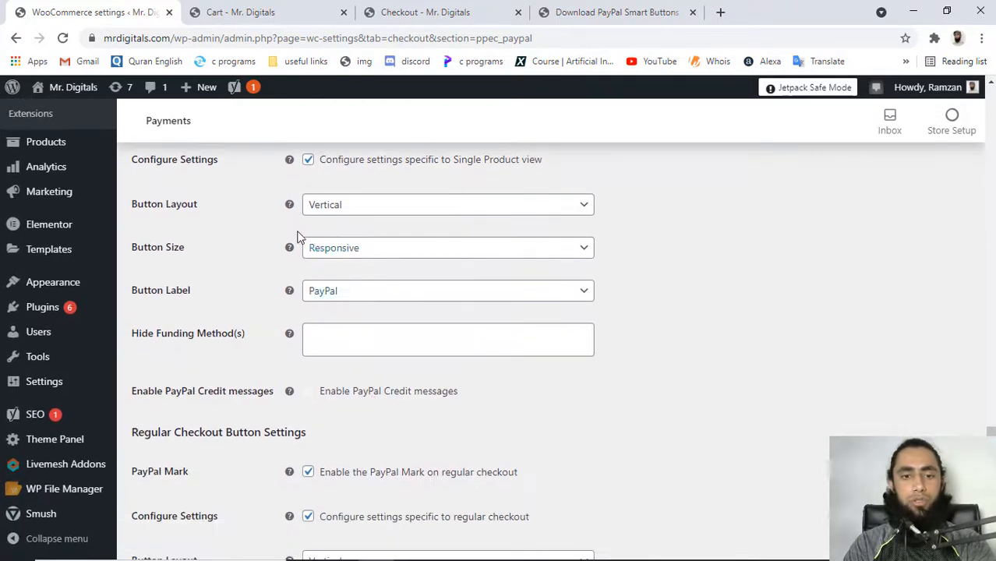
{"action": "left_click", "coordinate": [340, 205]}
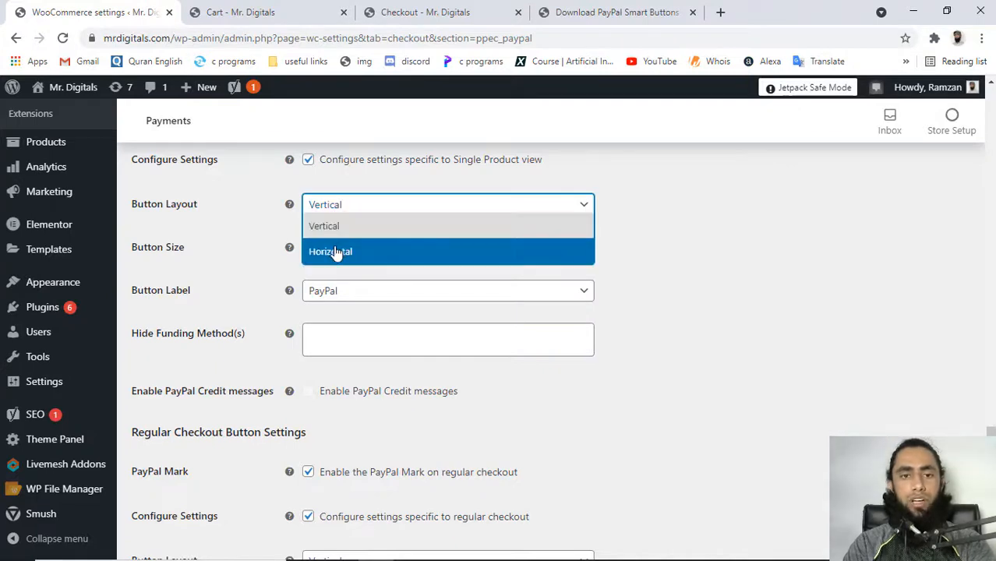
{"action": "left_click", "coordinate": [327, 209]}
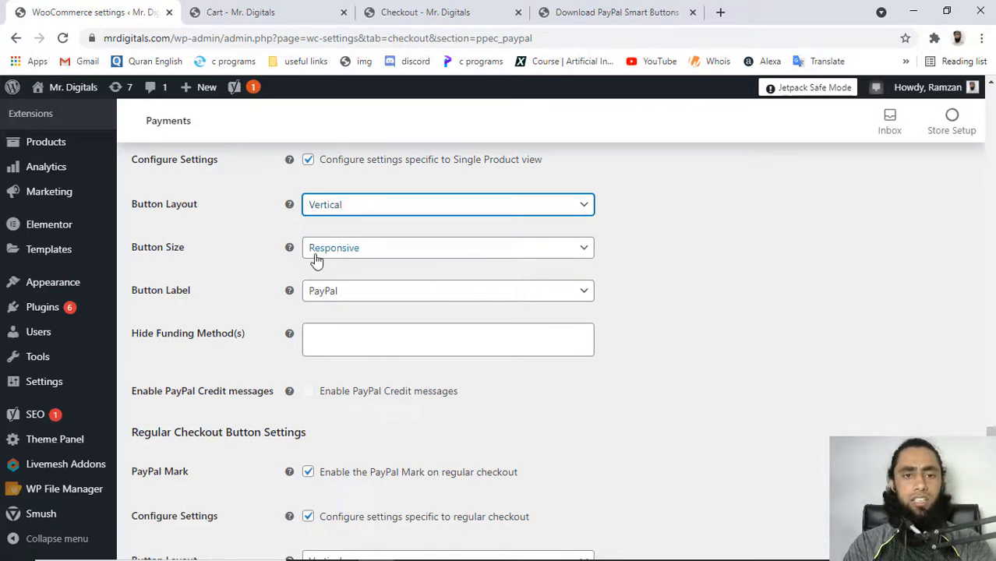
{"action": "left_click", "coordinate": [350, 294]}
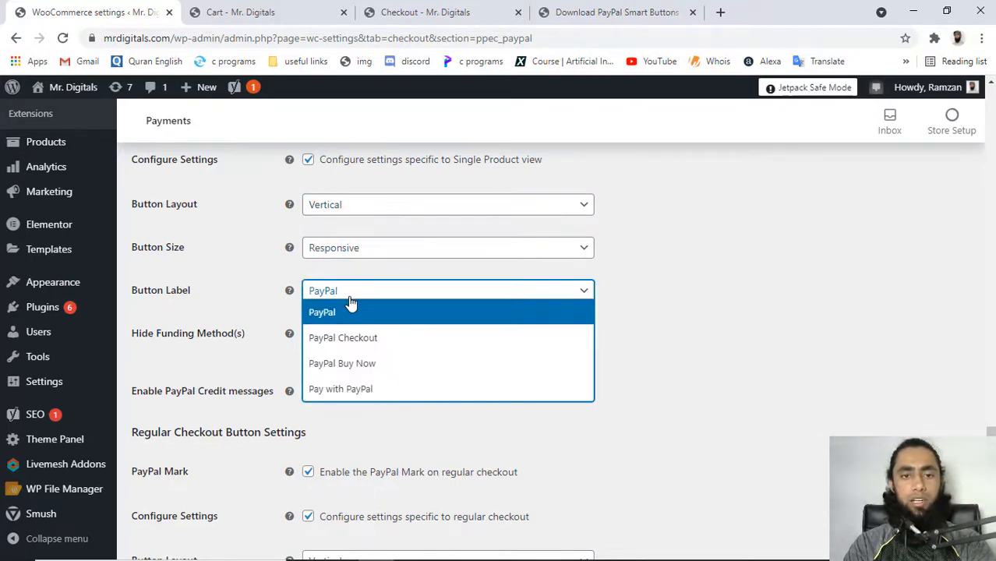
{"action": "left_click", "coordinate": [793, 265]}
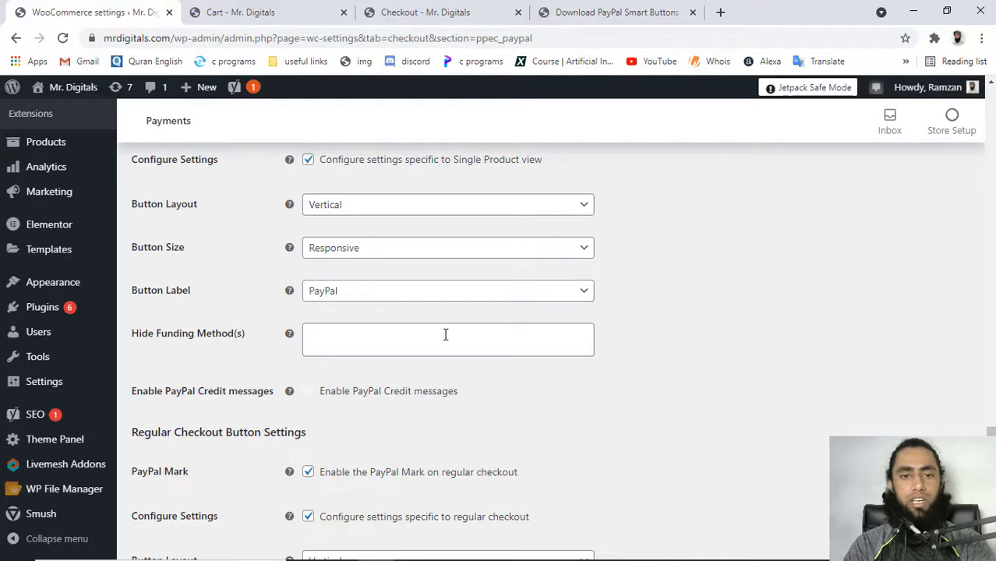
Try hiding PayPal Credit in the Single Product Button Settings and take it off the hidden funding methods again
{"action": "left_click", "coordinate": [372, 341]}
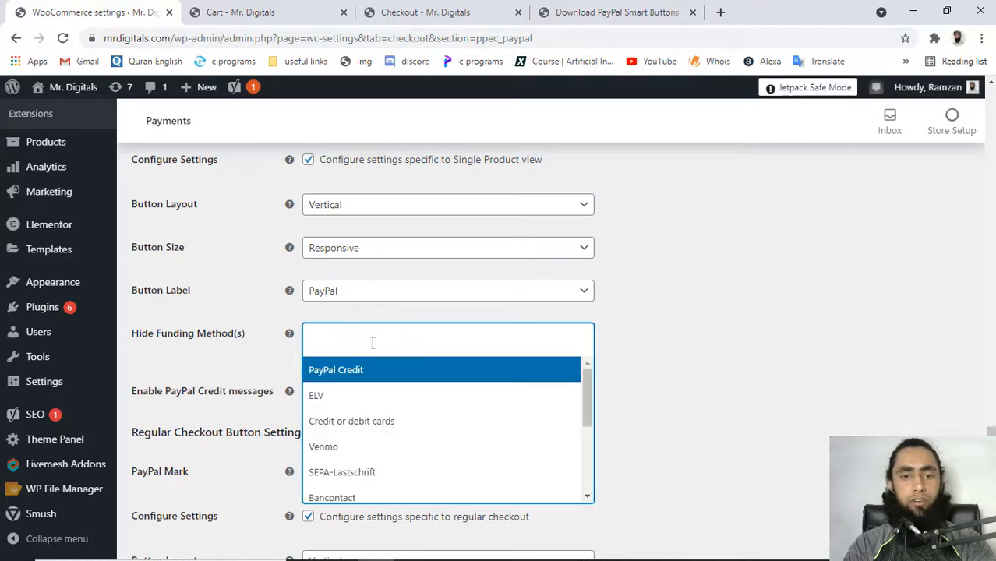
{"action": "left_click", "coordinate": [334, 375]}
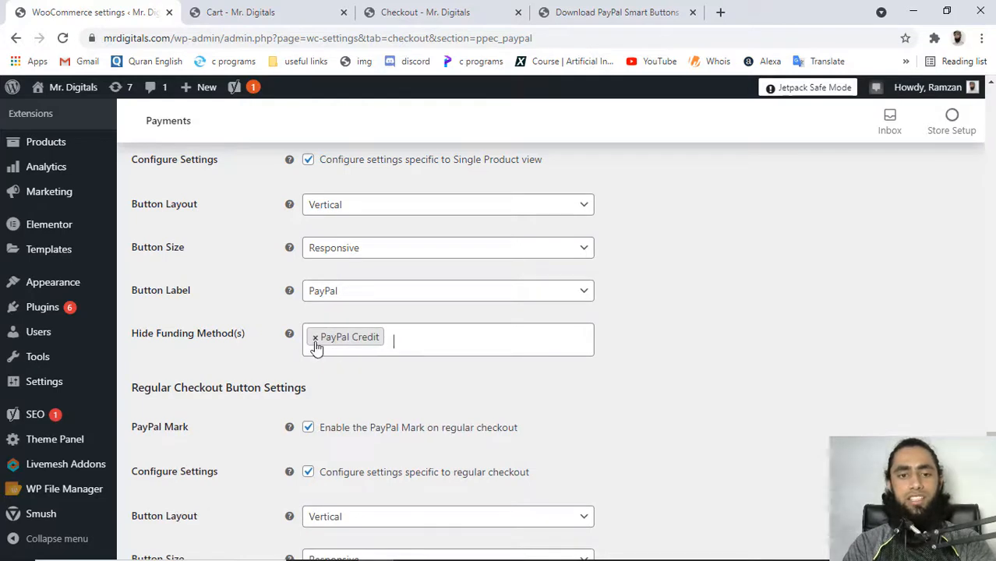
{"action": "left_click", "coordinate": [316, 343]}
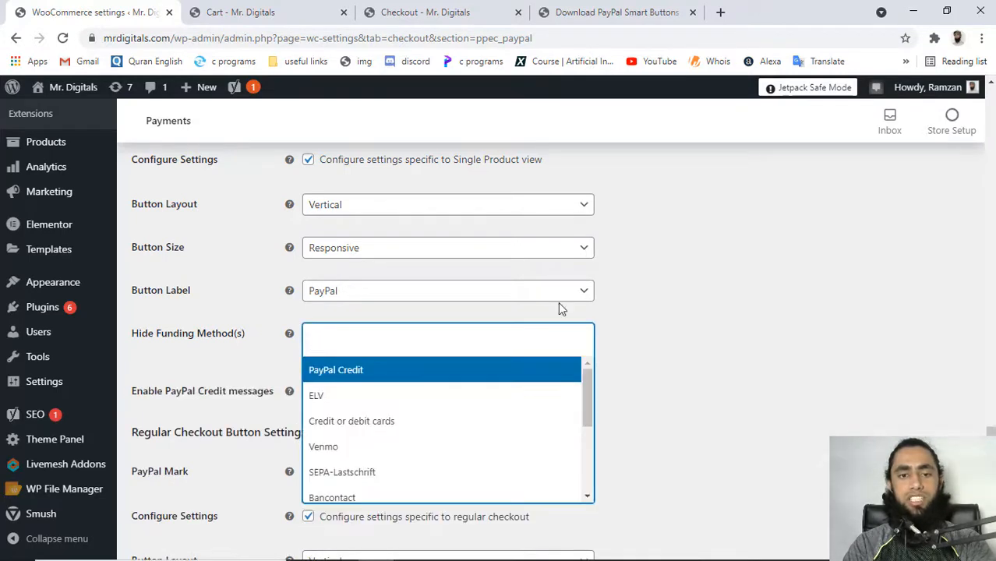
{"action": "left_click", "coordinate": [672, 303]}
Try Venmo and Credit or debit cards as hidden funding methods for the single product buttons and clear both again
{"action": "left_click", "coordinate": [371, 338]}
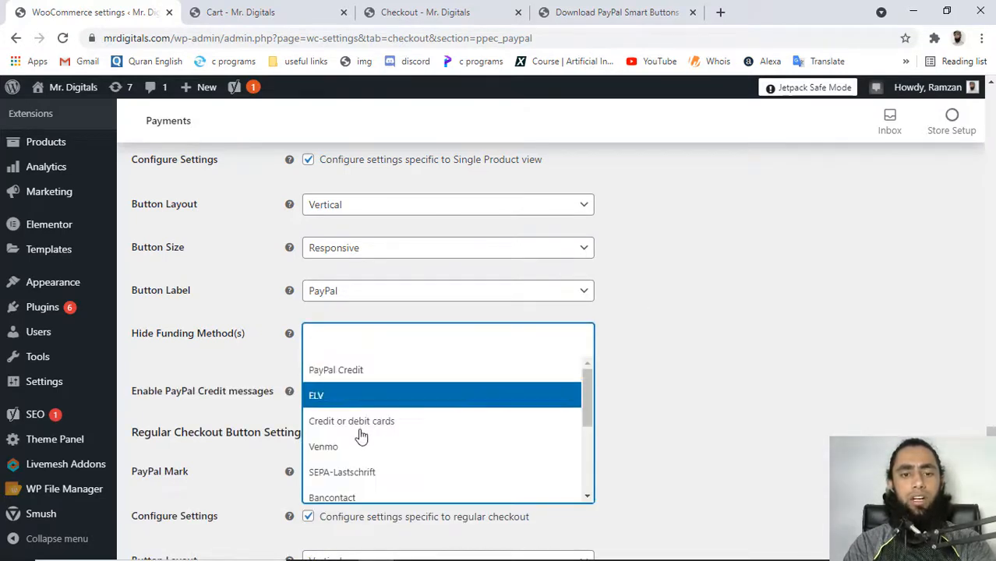
{"action": "left_click", "coordinate": [344, 450]}
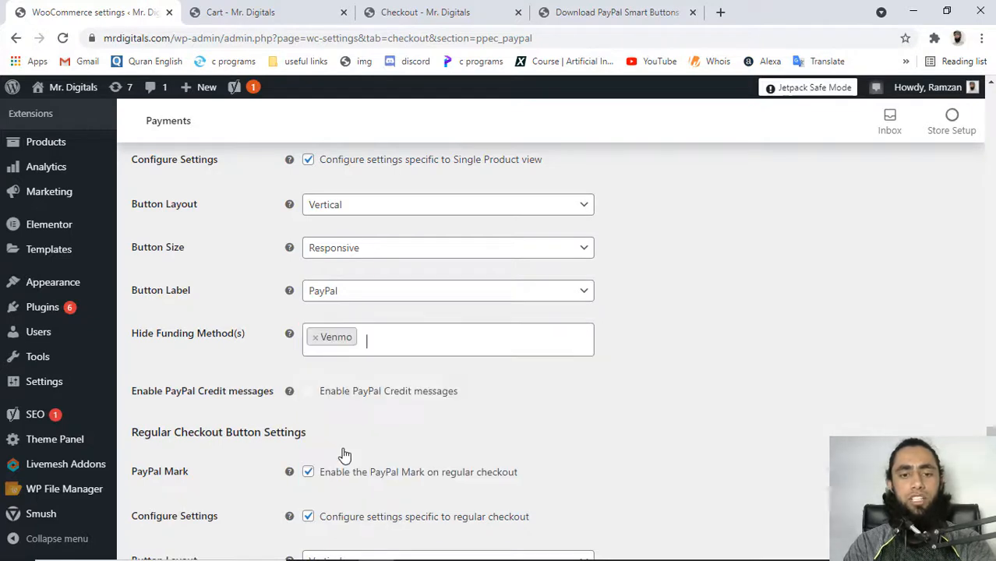
{"action": "left_click", "coordinate": [410, 338]}
{"action": "left_click", "coordinate": [372, 430]}
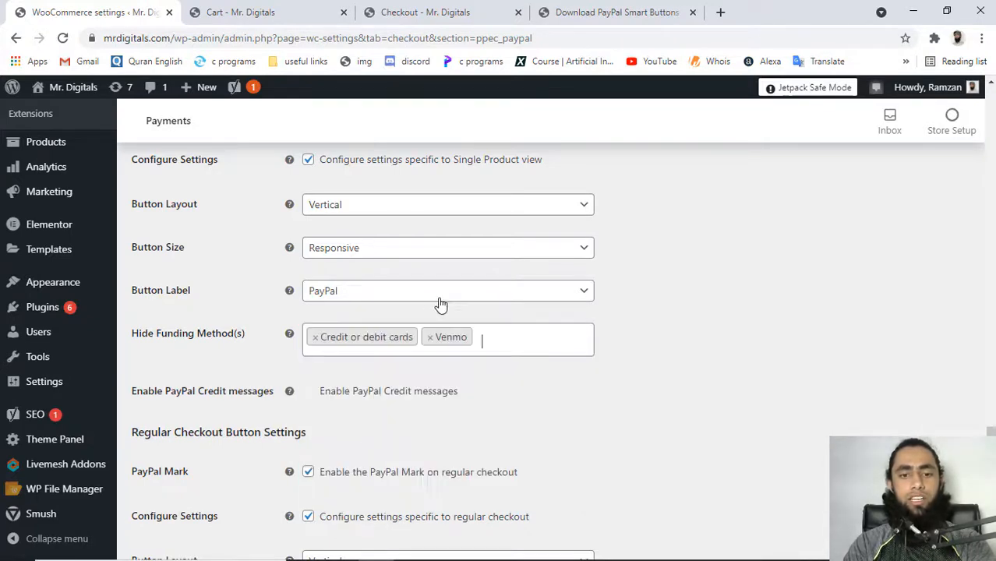
{"action": "left_click", "coordinate": [488, 334]}
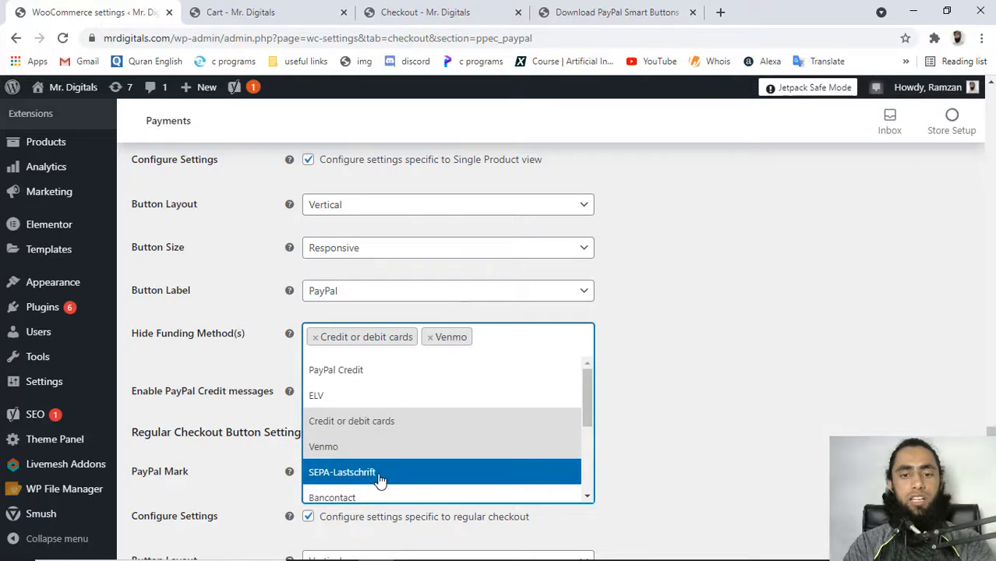
{"action": "left_click", "coordinate": [388, 476]}
{"action": "left_click", "coordinate": [484, 337]}
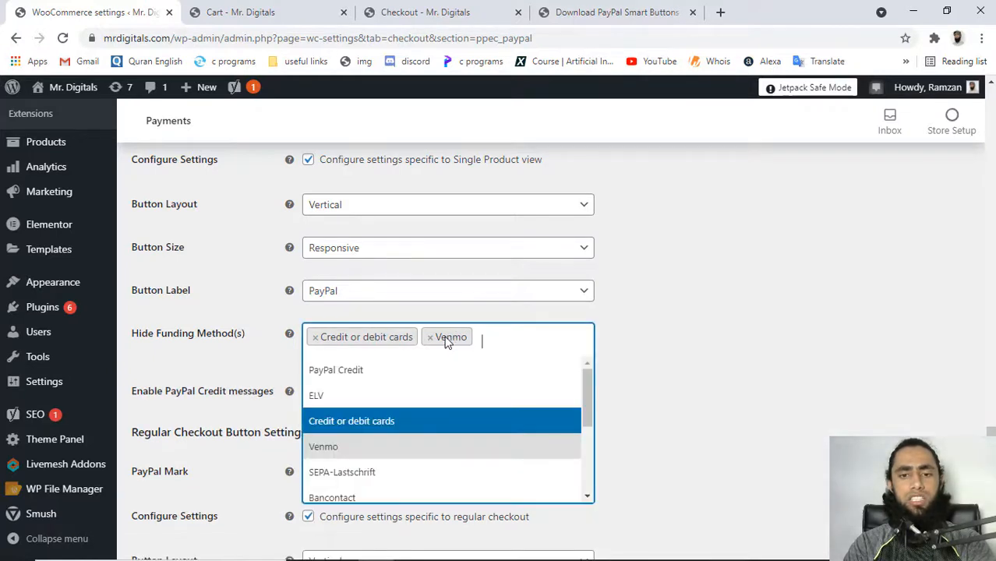
{"action": "left_click", "coordinate": [431, 337]}
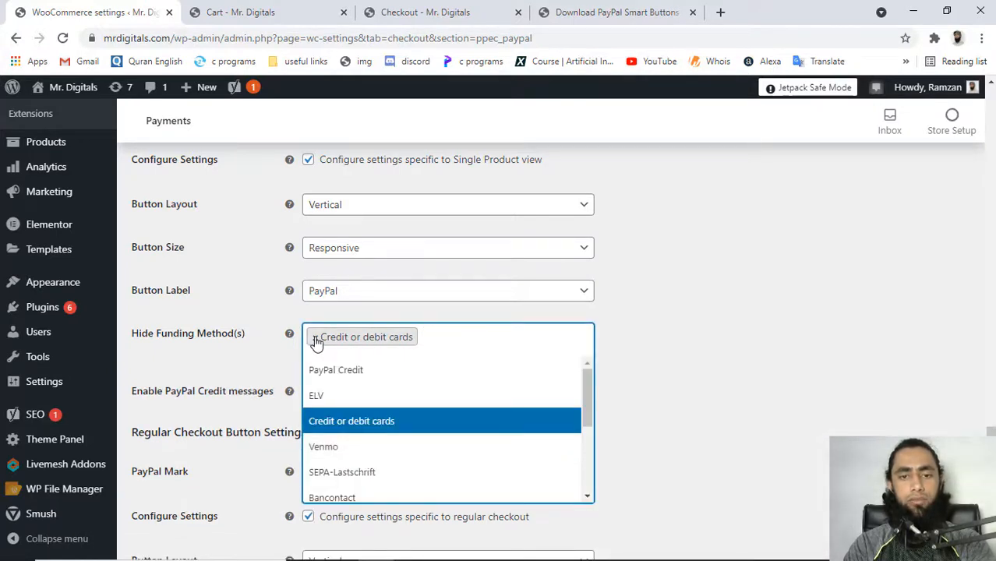
{"action": "left_click", "coordinate": [315, 338]}
{"action": "left_click", "coordinate": [774, 305]}
Go through the Regular Checkout Button Settings and save the PayPal Checkout settings
{"action": "scroll", "coordinate": [774, 306], "scroll_direction": "down", "scroll_amount": 3}
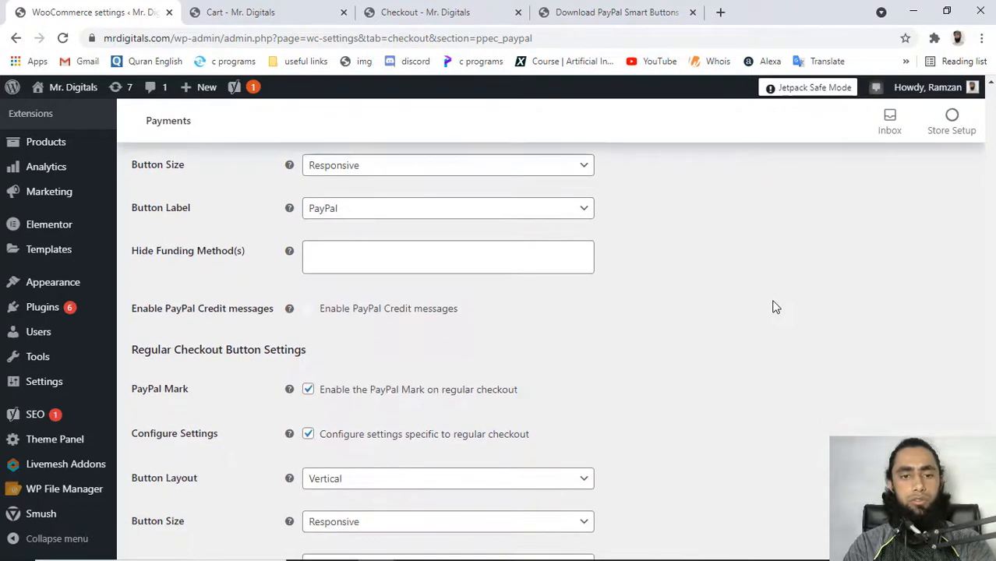
{"action": "scroll", "coordinate": [774, 307], "scroll_direction": "down", "scroll_amount": 1}
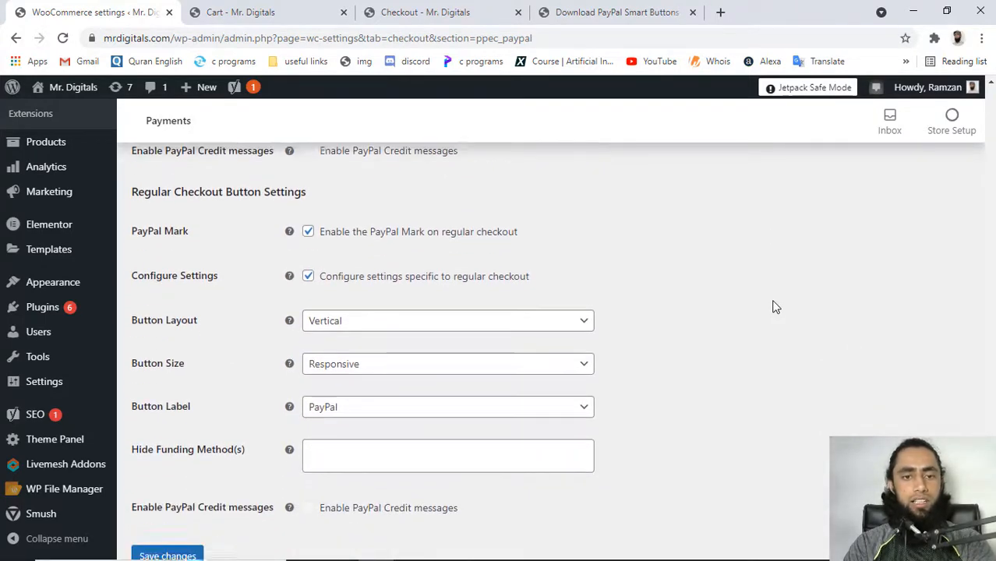
{"action": "scroll", "coordinate": [774, 307], "scroll_direction": "down", "scroll_amount": 1}
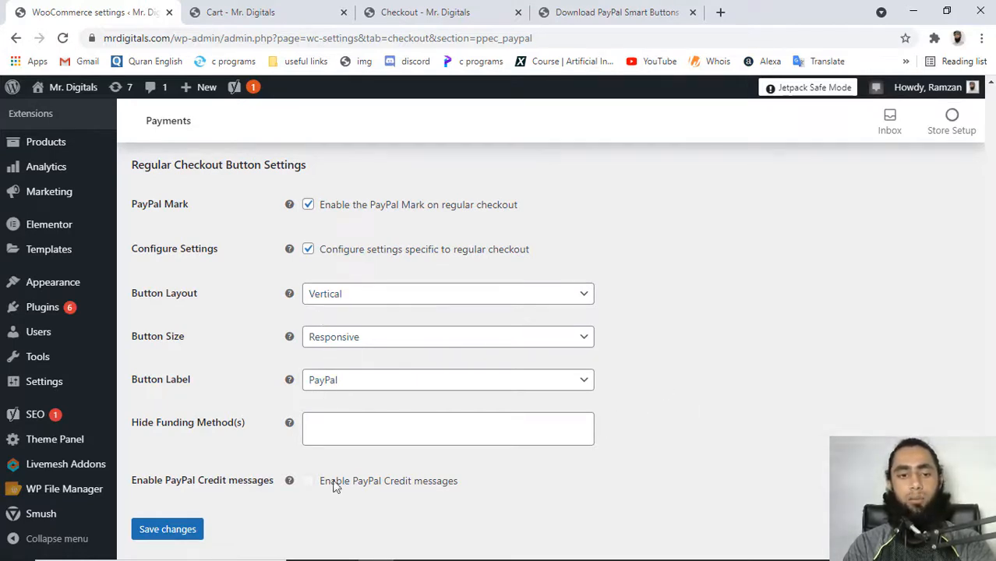
{"action": "left_click", "coordinate": [155, 537]}
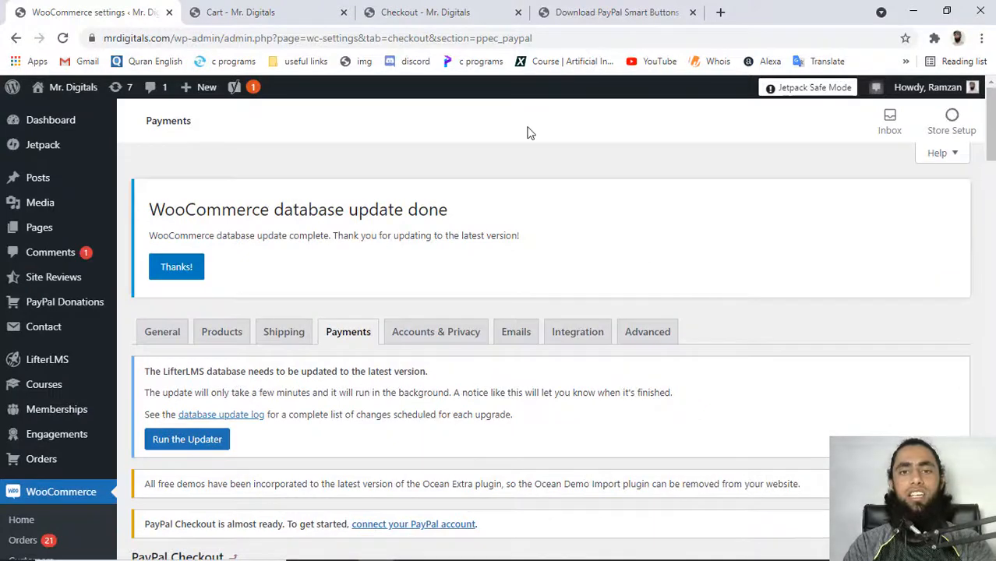
Reload the store's cart page and check the payment buttons on the cart, checkout and single product pages
{"action": "left_click", "coordinate": [290, 6]}
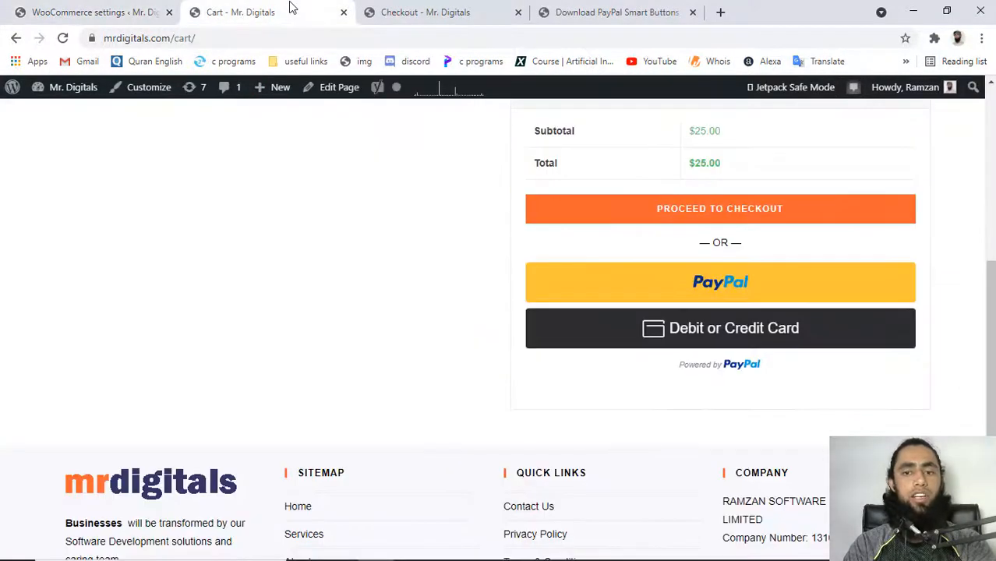
{"action": "left_click", "coordinate": [62, 38]}
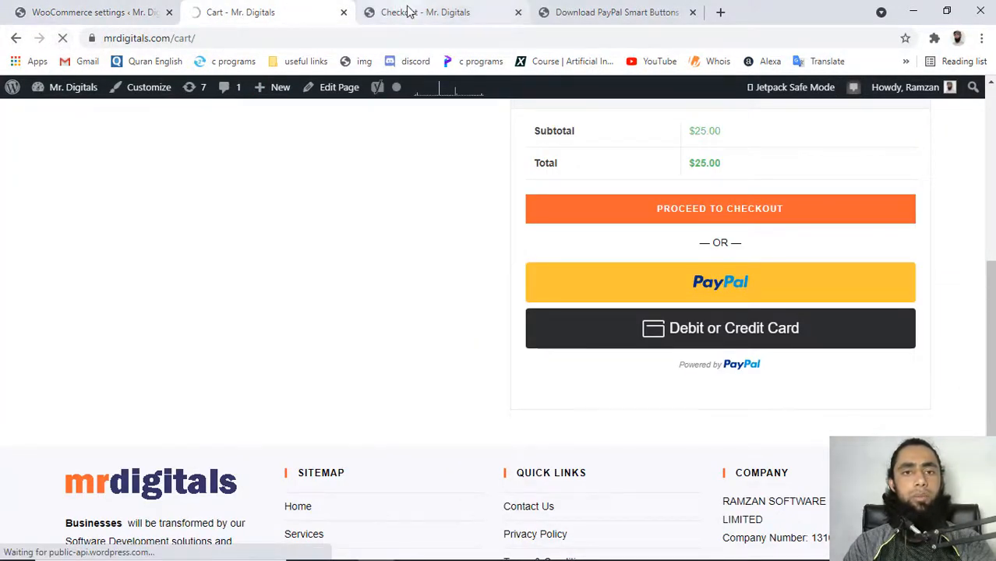
{"action": "left_click", "coordinate": [407, 11]}
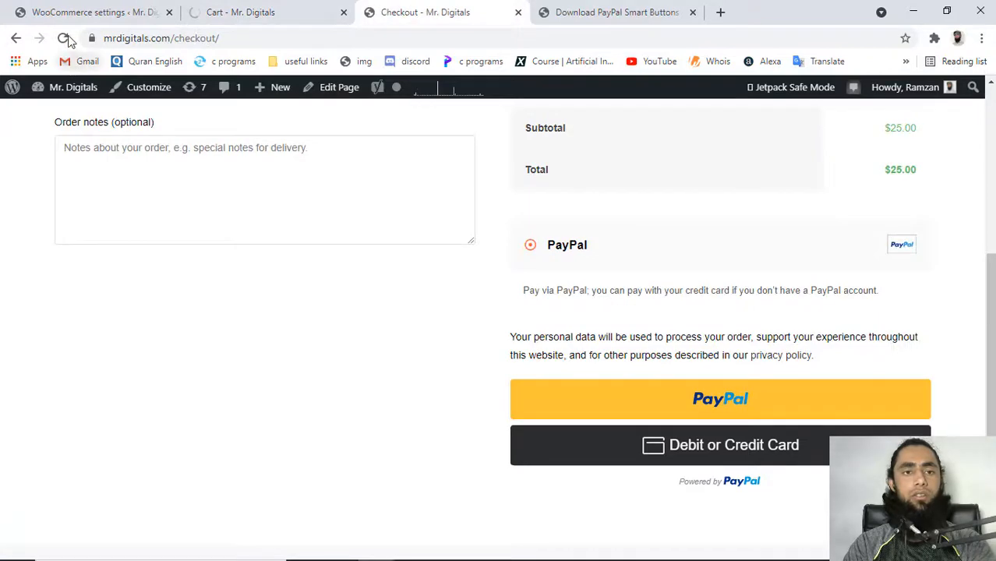
{"action": "left_click", "coordinate": [585, 8]}
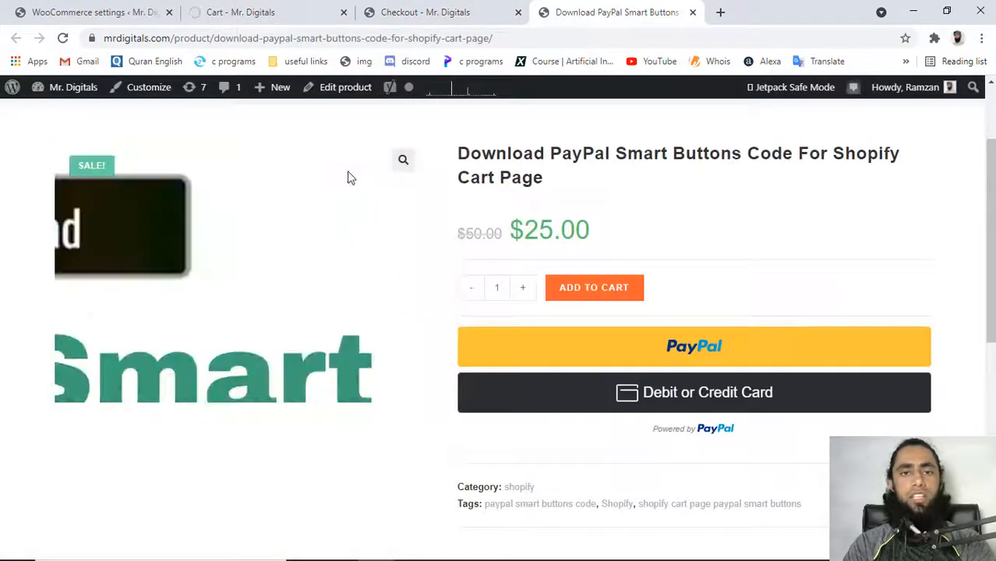